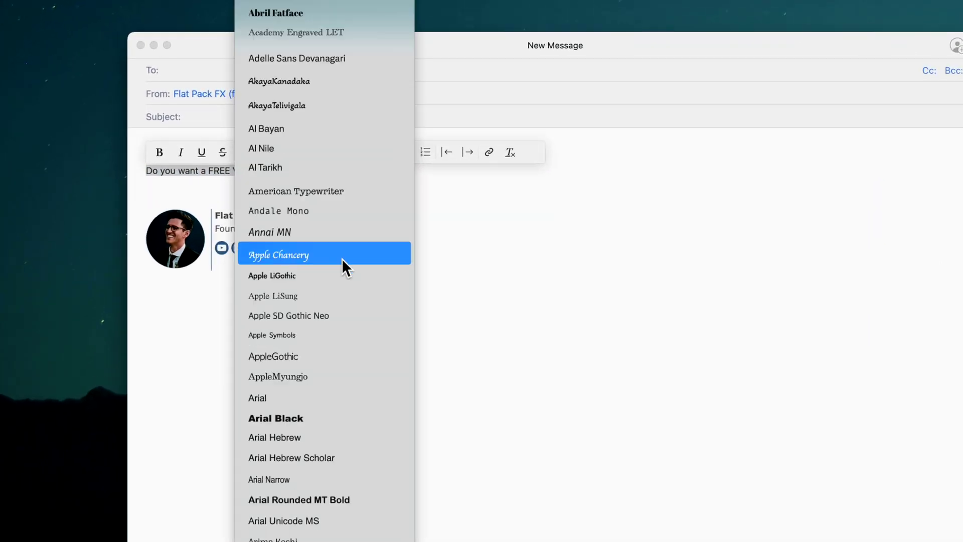
# - Apply the Zapfino font to the message's opening line and bring up the text colour choices
pyautogui.scroll(-15, 306, 216)
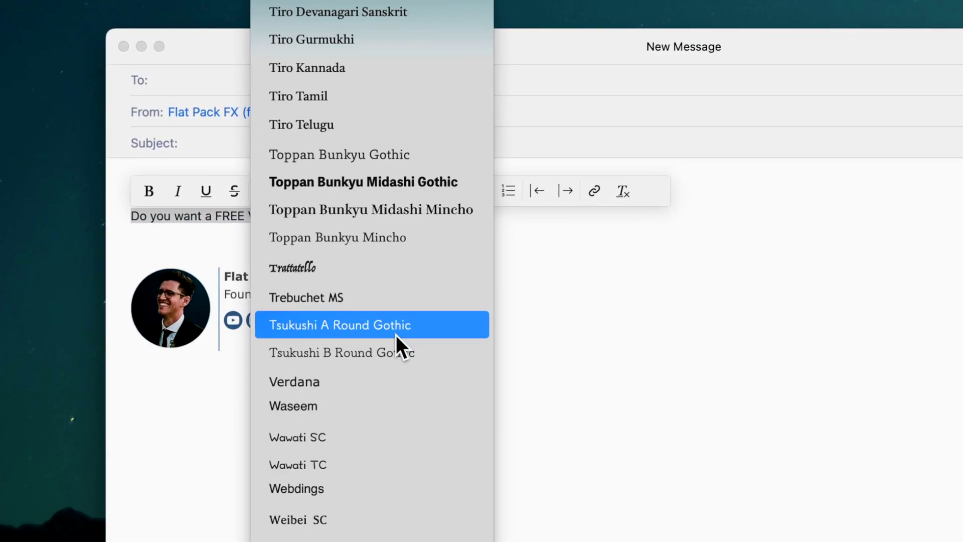
pyautogui.click(309, 215)
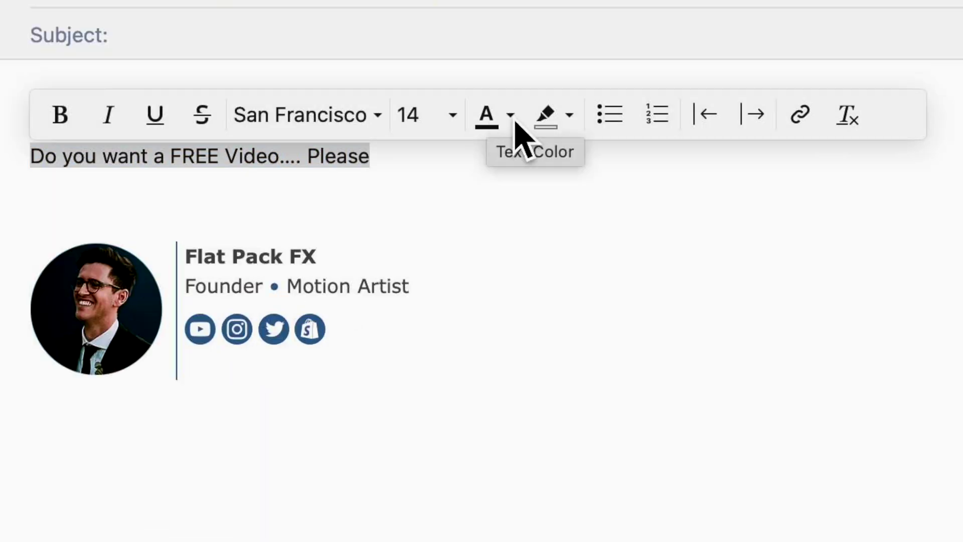
pyautogui.click(419, 191)
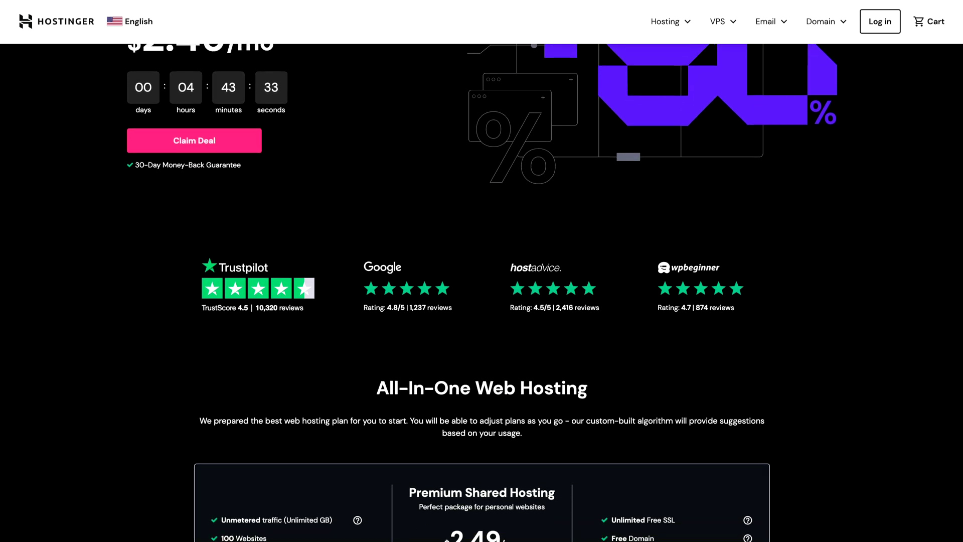
# - Scroll through the Hostinger and Flat Pack FX pages, then down the Behance portfolio to Recent Project
pyautogui.scroll(-5, 482, 271)
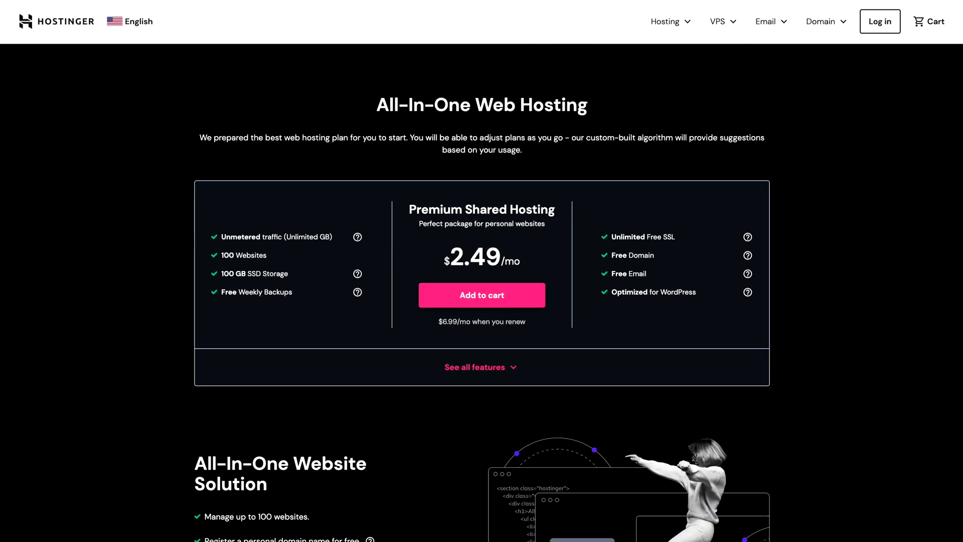
pyautogui.scroll(-3, 481, 270)
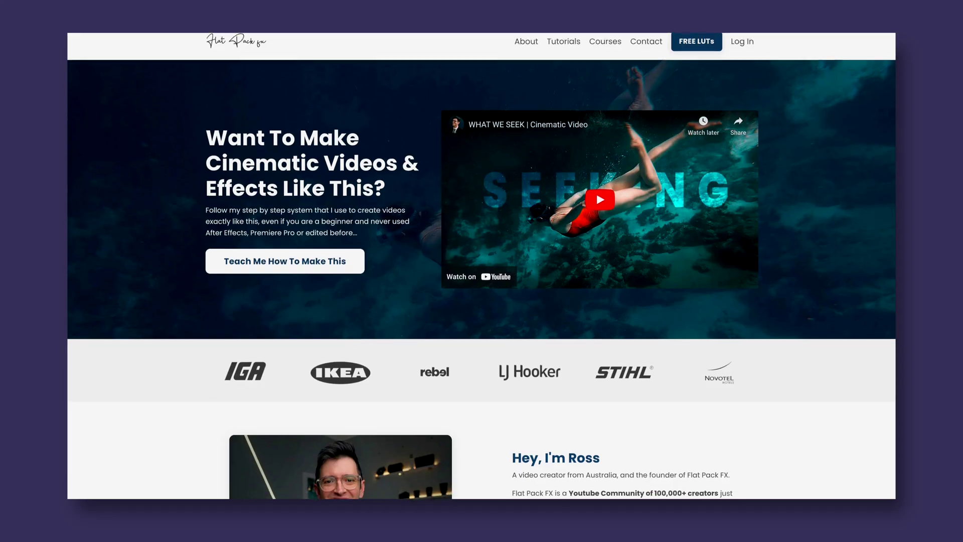
pyautogui.scroll(-2, 481, 270)
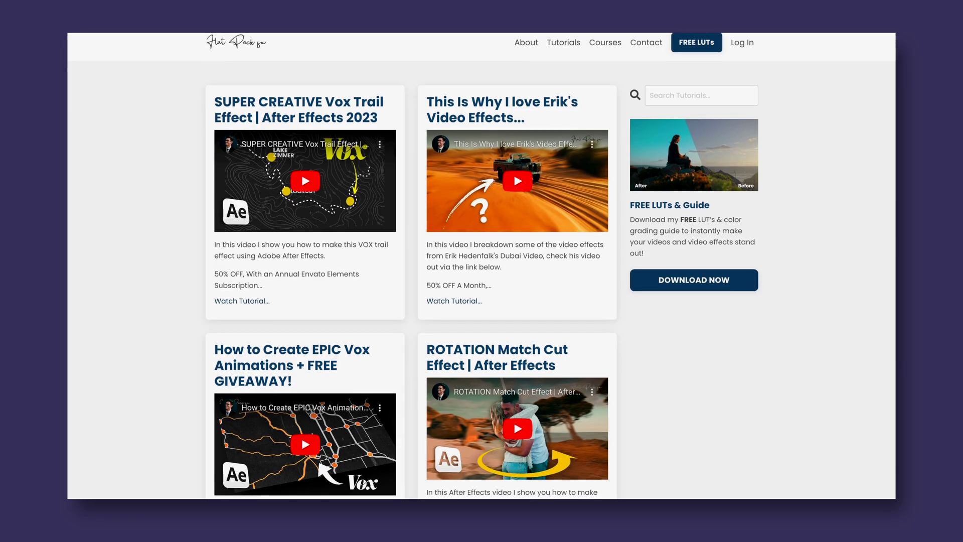
pyautogui.scroll(-1, 482, 271)
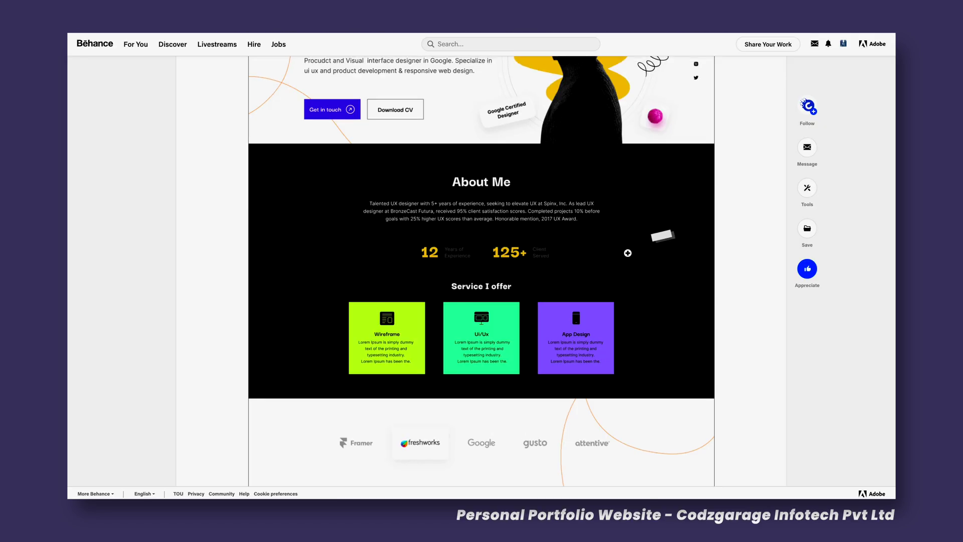
pyautogui.scroll(-6, 627, 253)
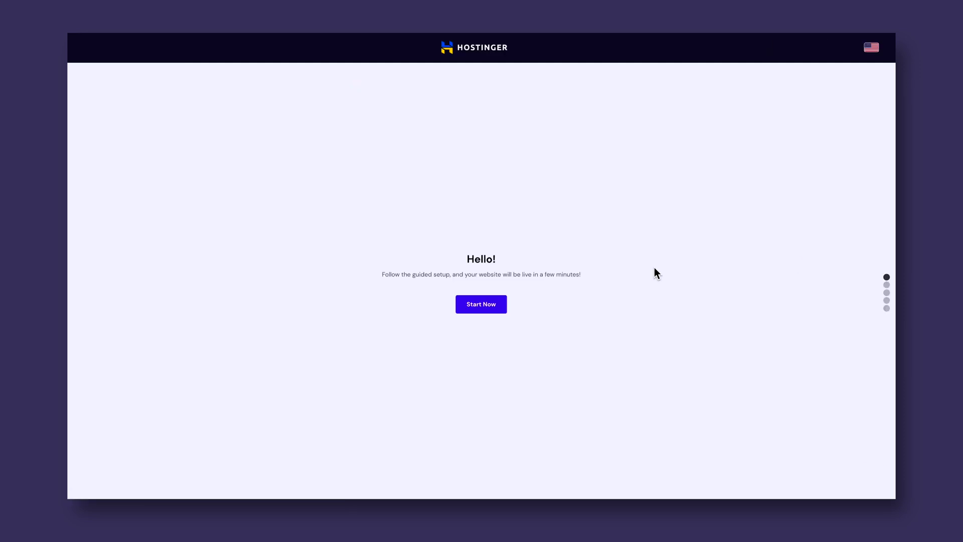
# - Begin Hostinger's guided setup and answer "I'm creating it for myself"
pyautogui.click(485, 338)
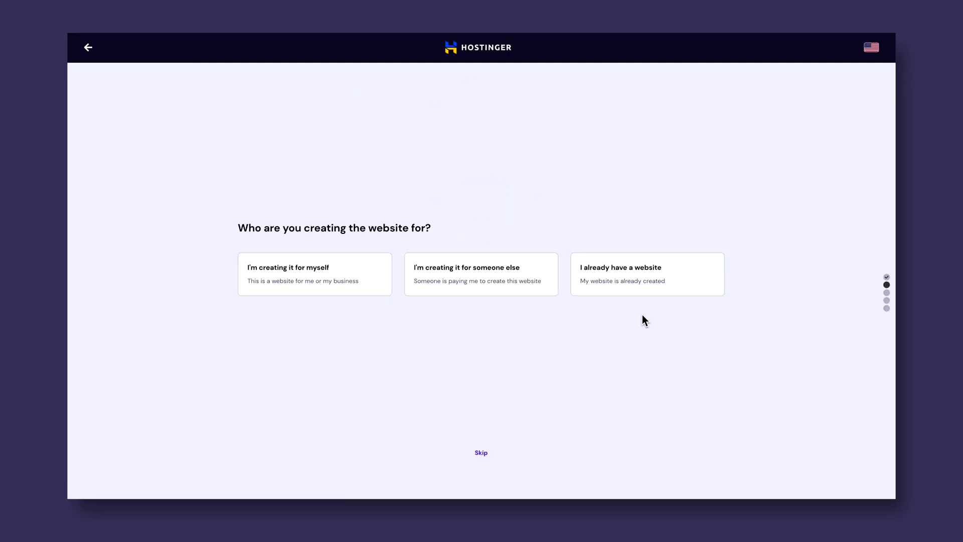
pyautogui.click(334, 296)
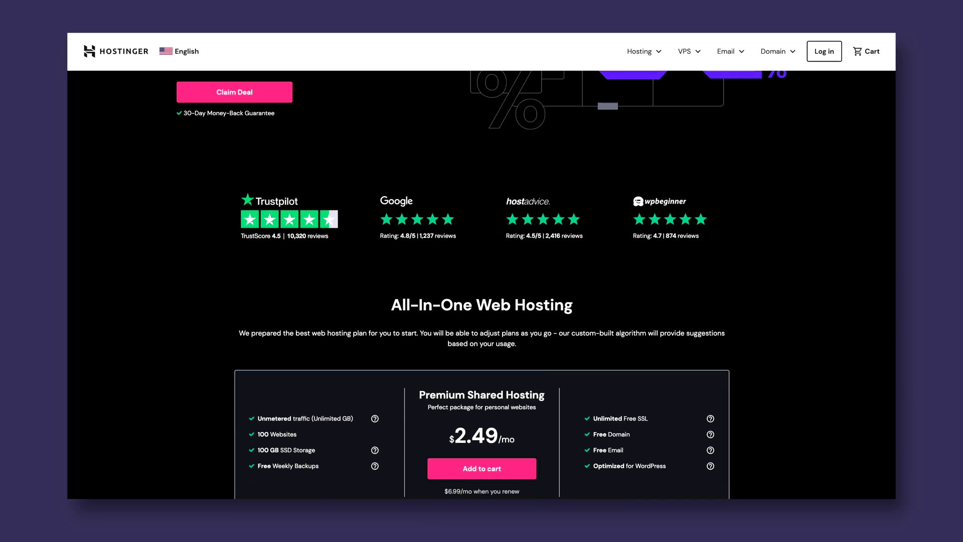
pyautogui.scroll(-5, 482, 270)
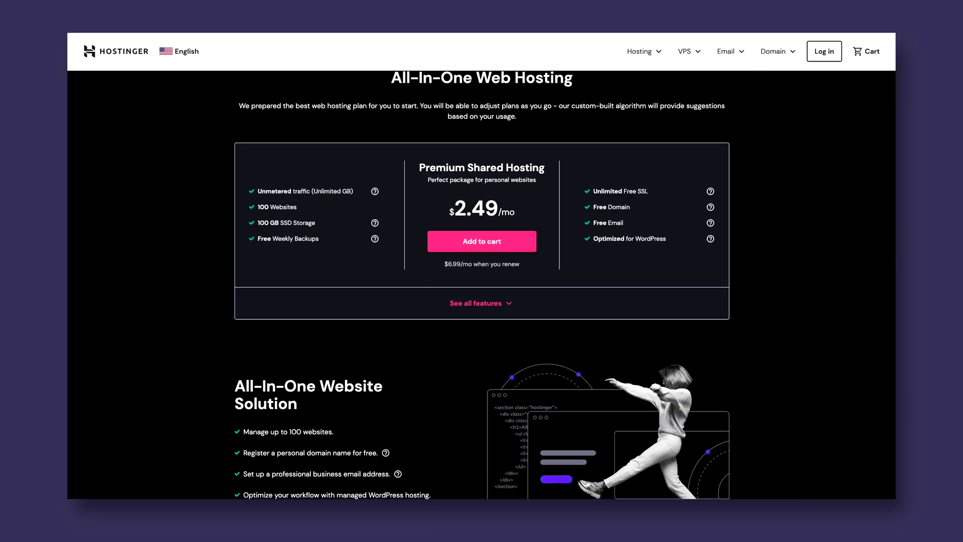
pyautogui.scroll(-5, 481, 271)
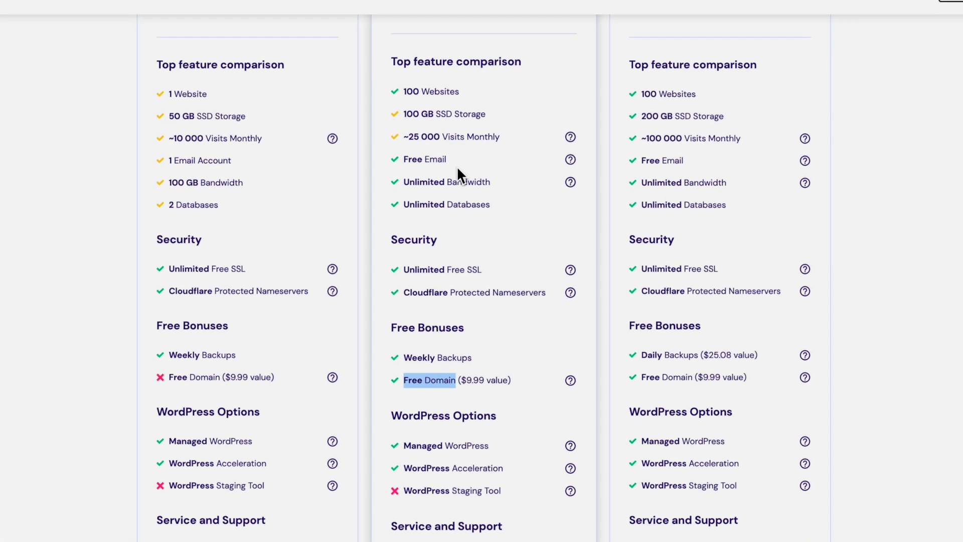
pyautogui.moveTo(454, 174); pyautogui.dragTo(431, 176)
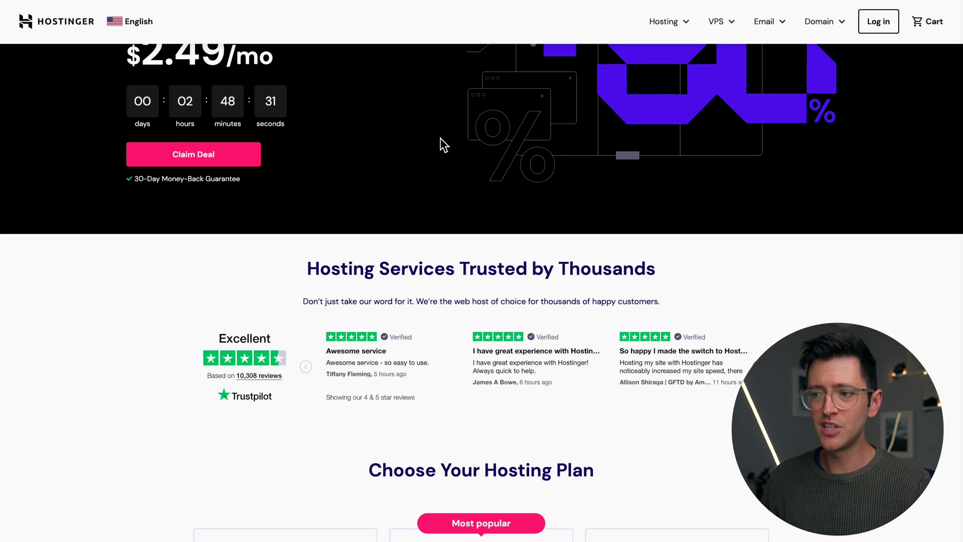
pyautogui.scroll(2, 702, 296)
pyautogui.scroll(10, 667, 292)
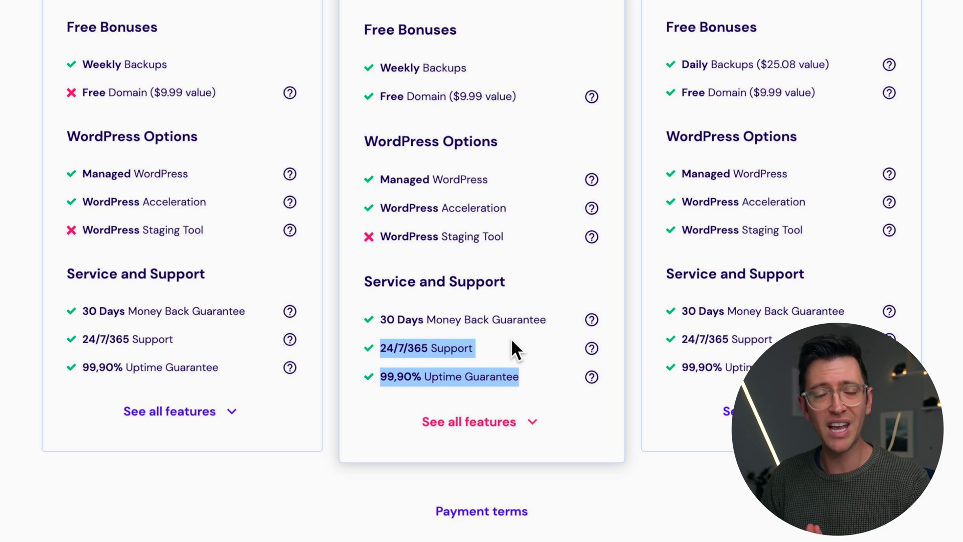
pyautogui.moveTo(380, 319); pyautogui.dragTo(538, 380)
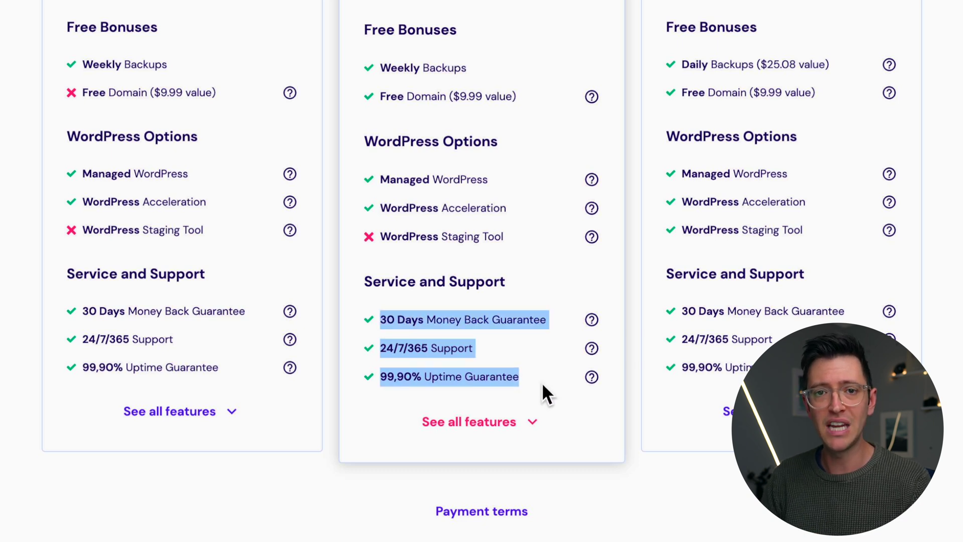
pyautogui.scroll(12, 531, 380)
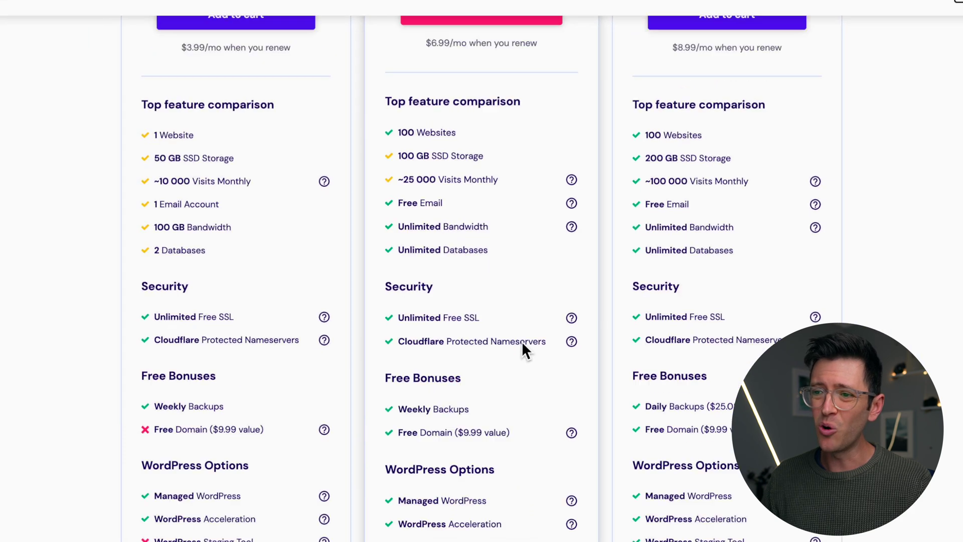
pyautogui.scroll(-1, 518, 312)
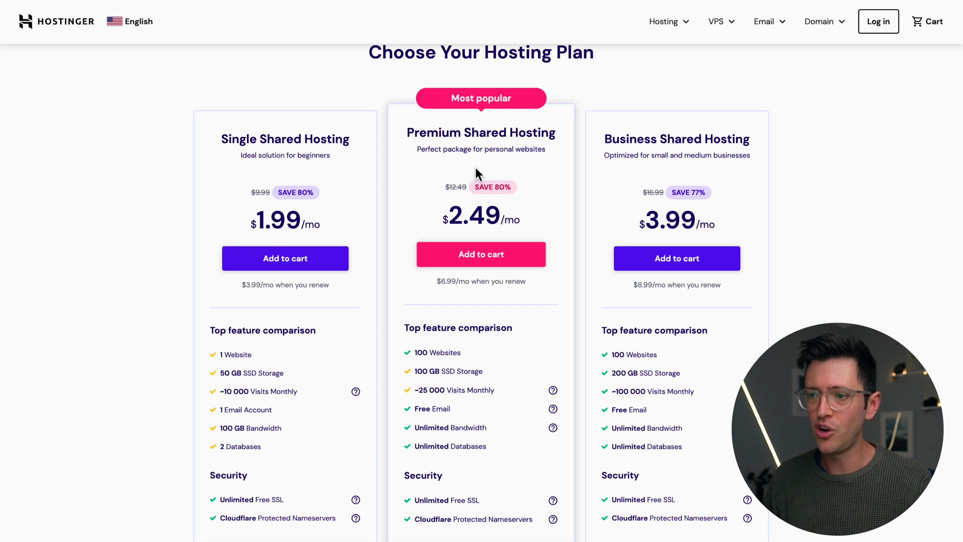
pyautogui.scroll(-1, 476, 167)
pyautogui.scroll(-1, 476, 169)
pyautogui.scroll(-3, 478, 174)
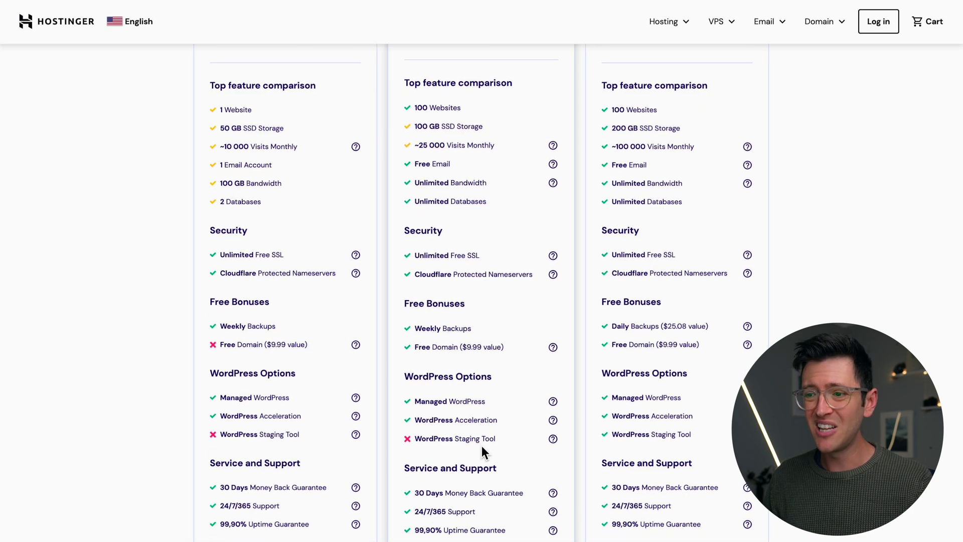
pyautogui.moveTo(450, 346); pyautogui.dragTo(410, 351)
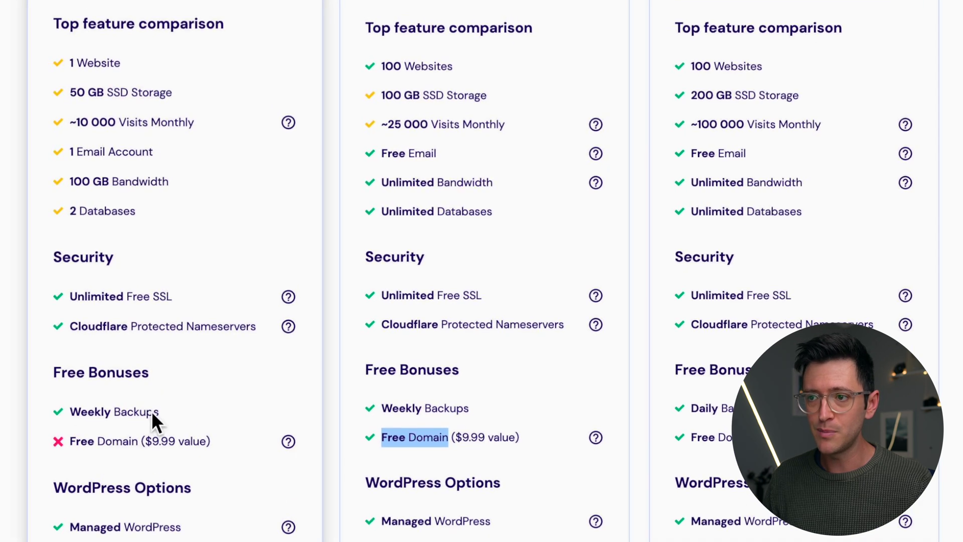
pyautogui.moveTo(449, 155); pyautogui.dragTo(378, 155)
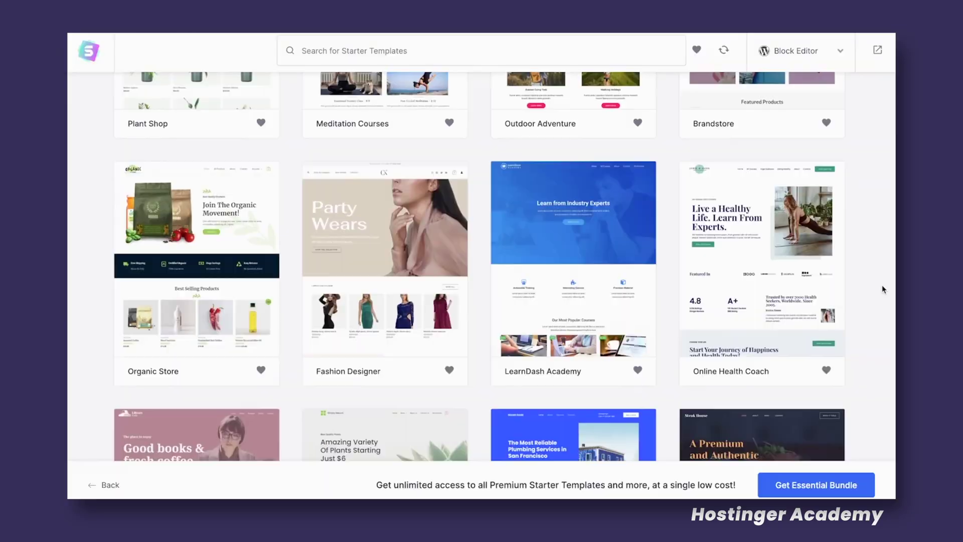
# - Continue with the free cookingacademy.website domain to its registration
pyautogui.scroll(-1, 883, 289)
pyautogui.scroll(-3, 883, 289)
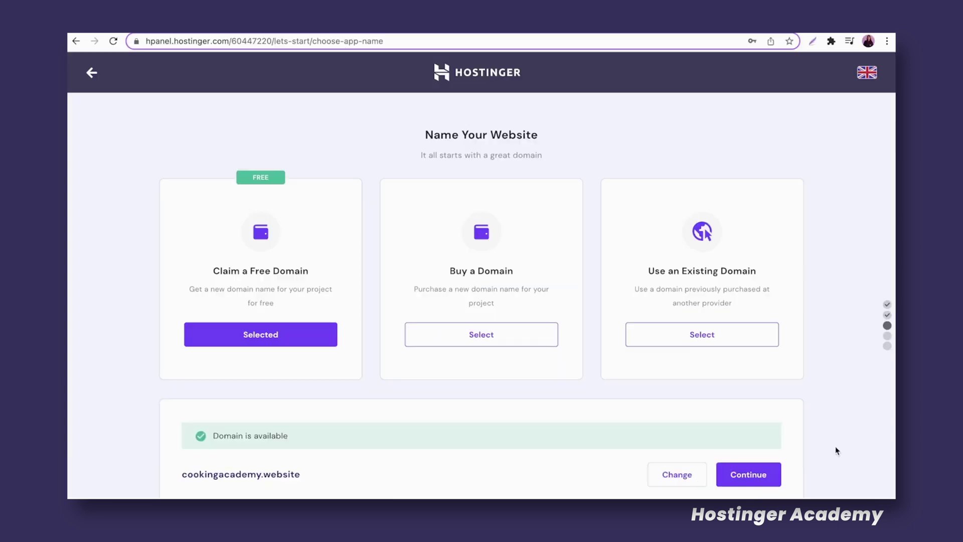
pyautogui.click(772, 444)
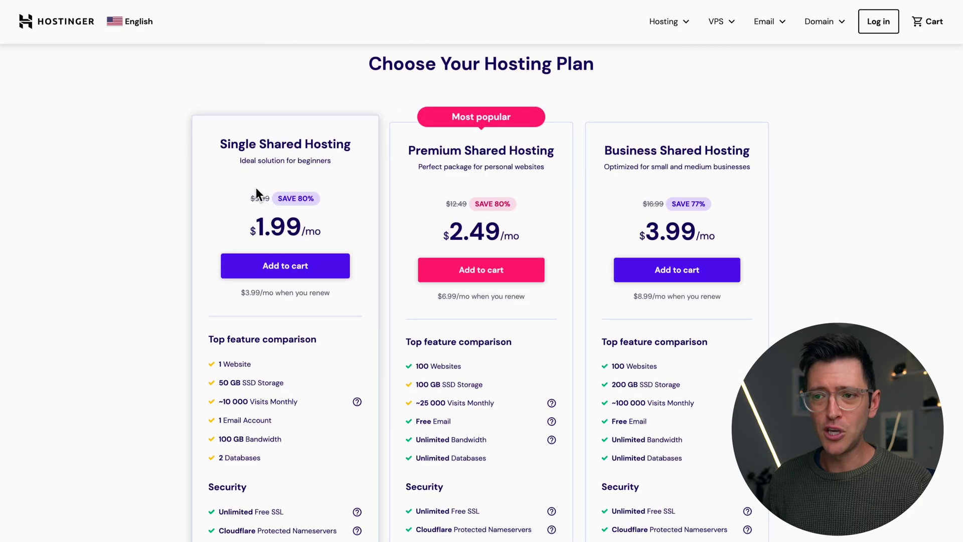
pyautogui.scroll(-3, 289, 221)
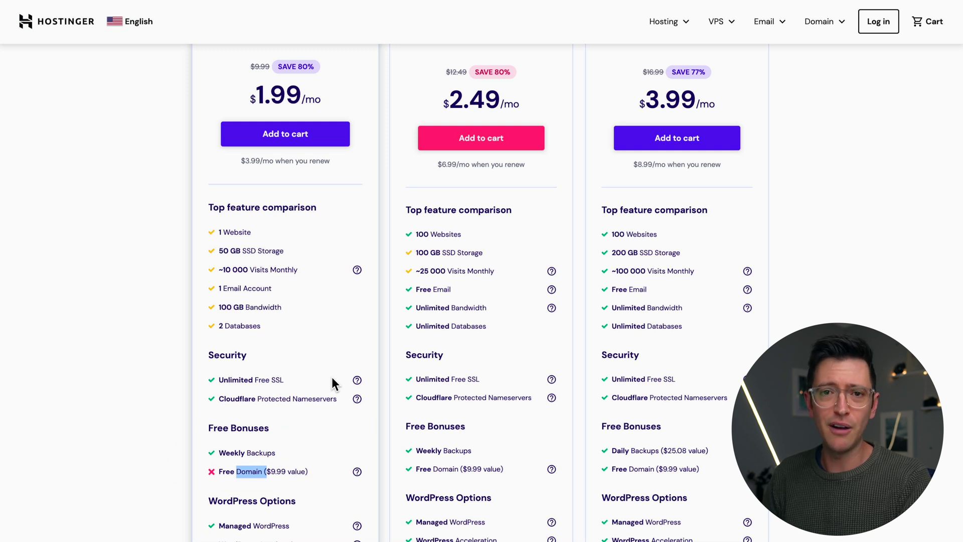
pyautogui.scroll(1, 332, 377)
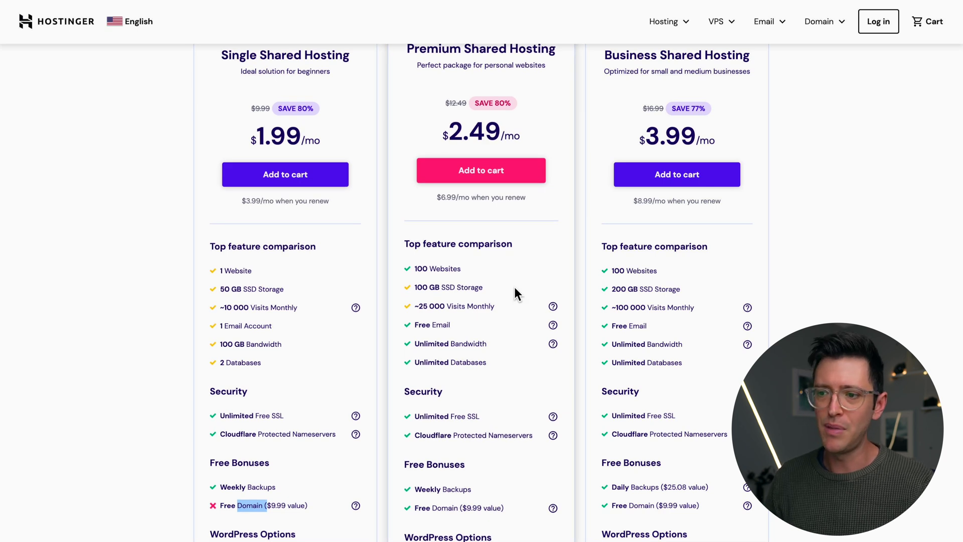
pyautogui.scroll(-1, 515, 293)
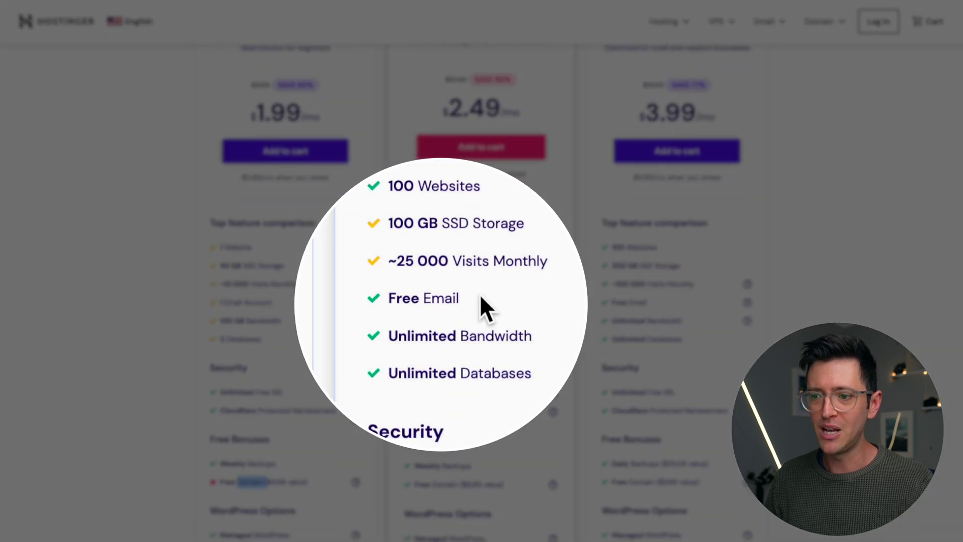
pyautogui.scroll(-2, 479, 293)
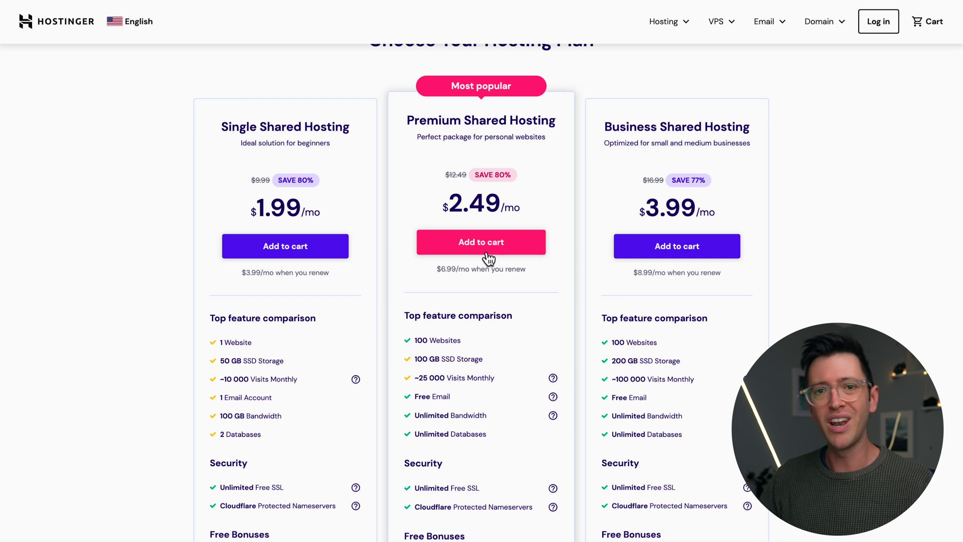
pyautogui.click(481, 242)
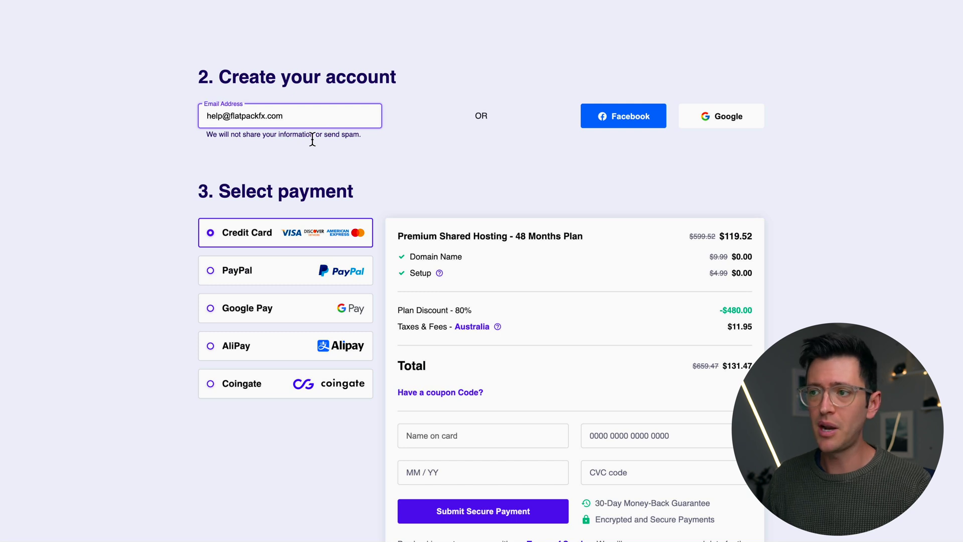
# - Apply coupon FLATPACKFX to the Premium Shared Hosting checkout and submit the secure payment
pyautogui.scroll(-3, 473, 151)
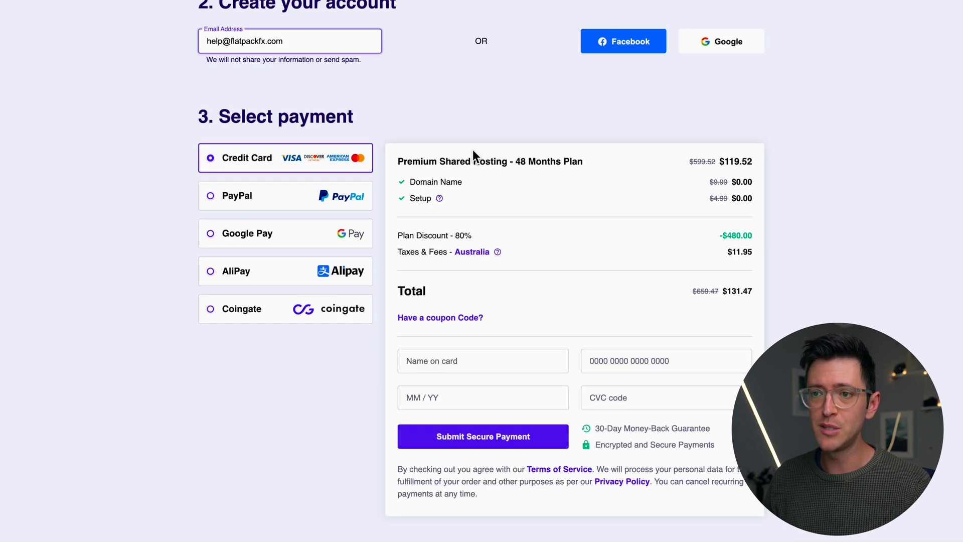
pyautogui.click(459, 282)
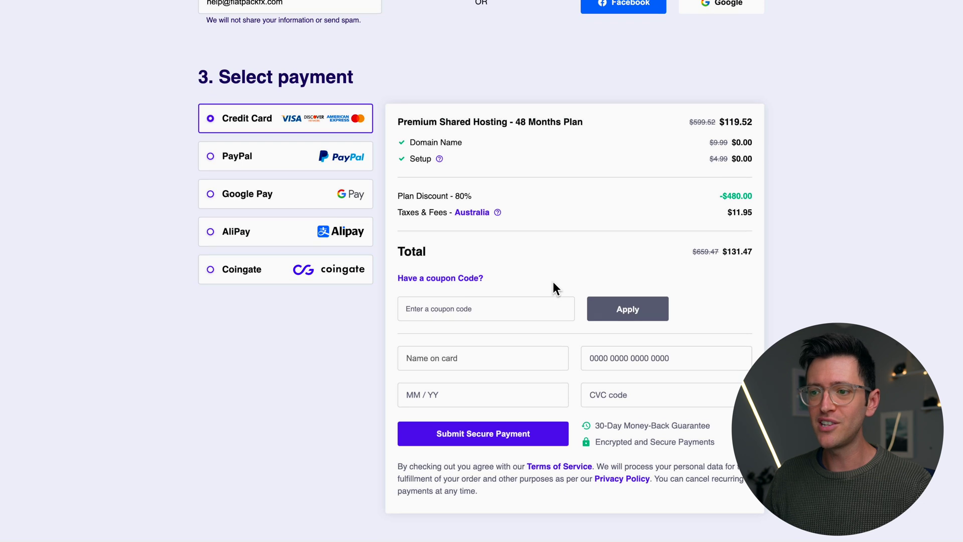
pyautogui.click(497, 312)
pyautogui.write('FLATPACKFX')
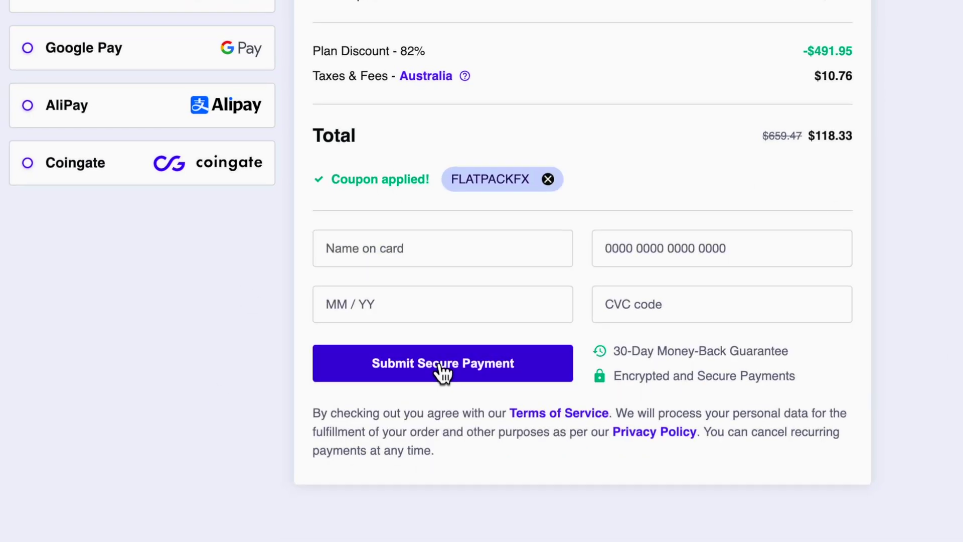
pyautogui.click(441, 370)
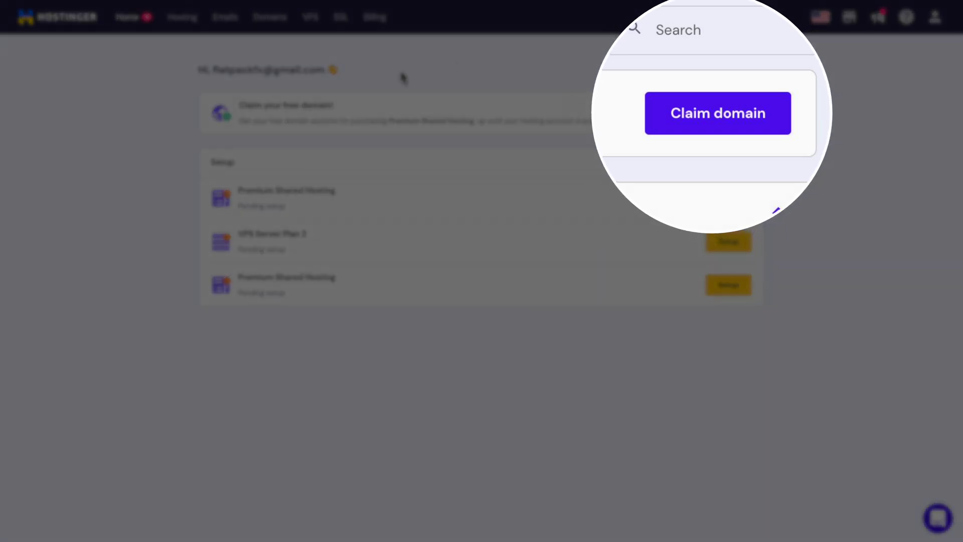
# - Claim the included free domain, switch it to .com, and register flatpackfxtutorials.com
pyautogui.click(750, 118)
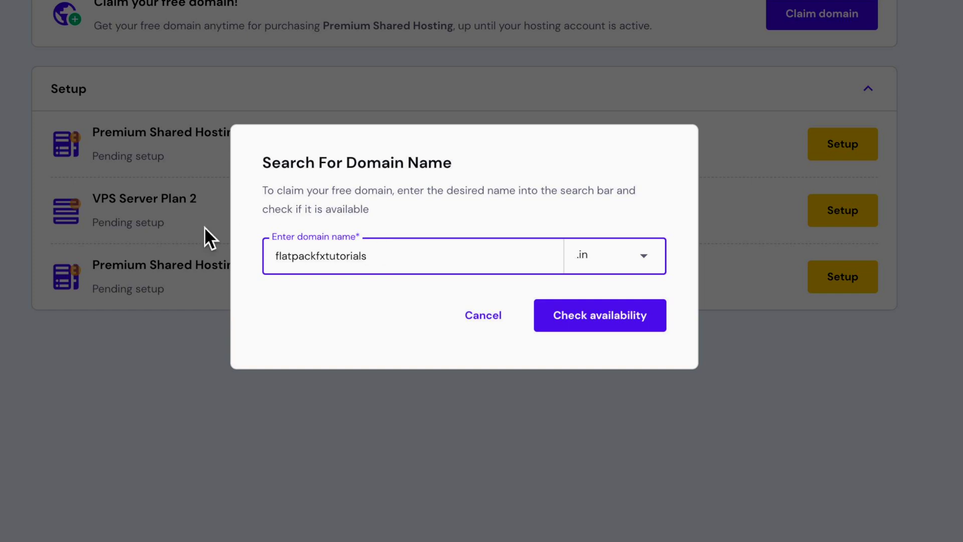
pyautogui.click(641, 257)
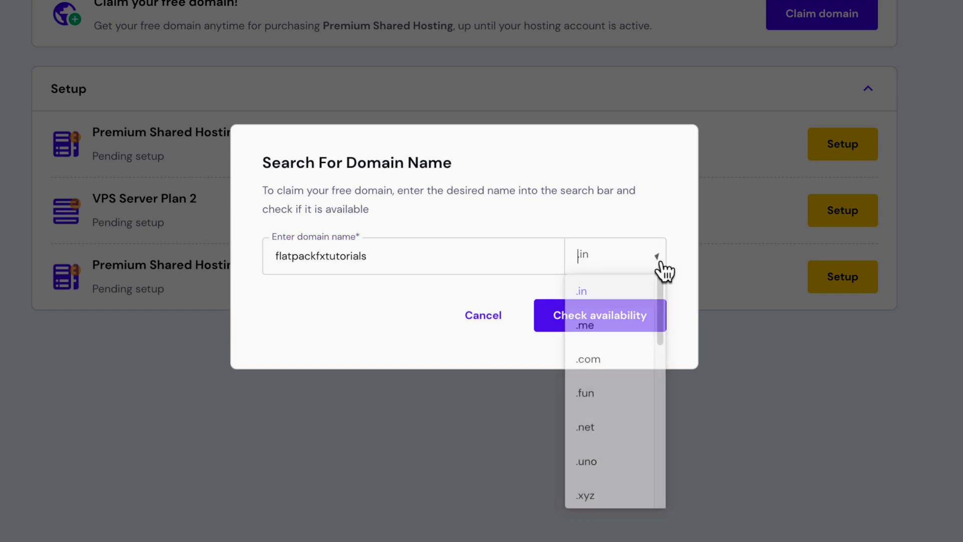
pyautogui.click(618, 370)
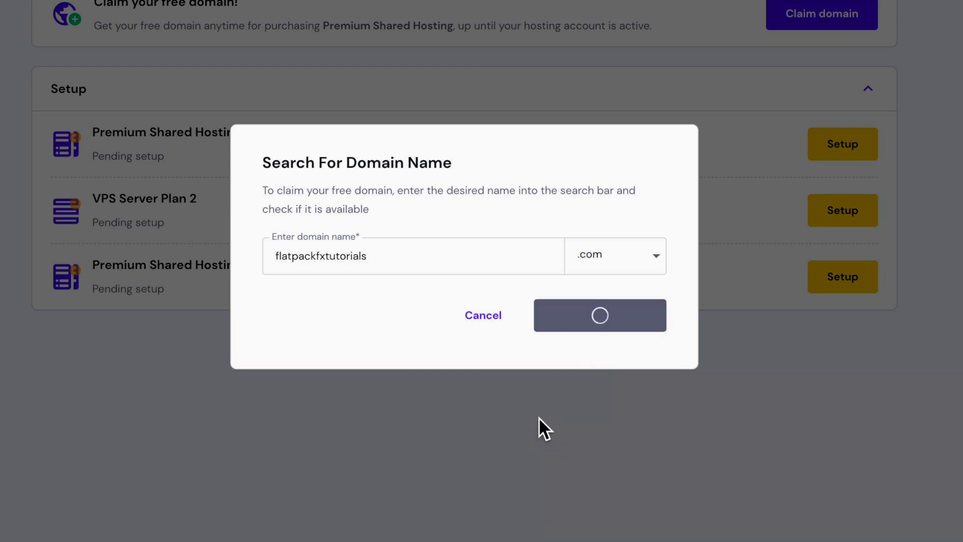
pyautogui.click(621, 381)
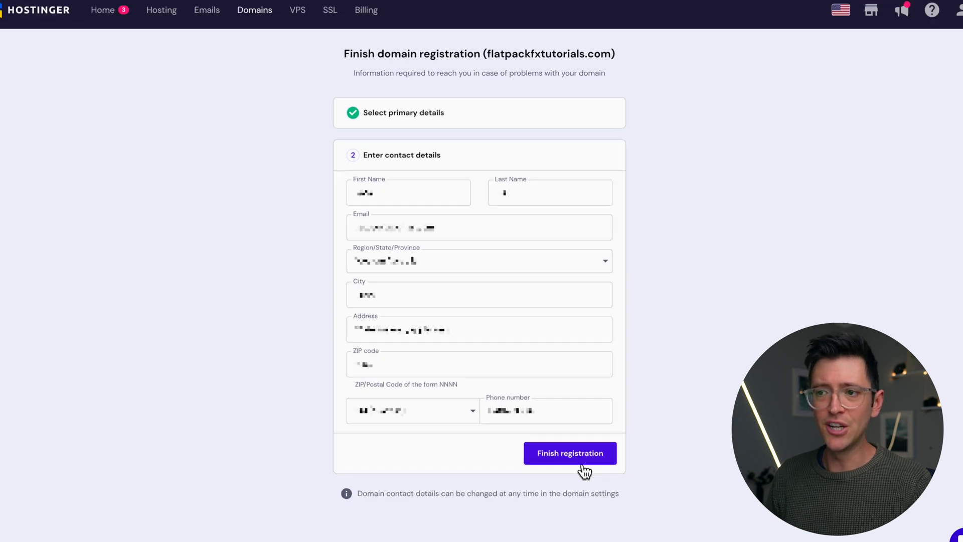
pyautogui.click(577, 441)
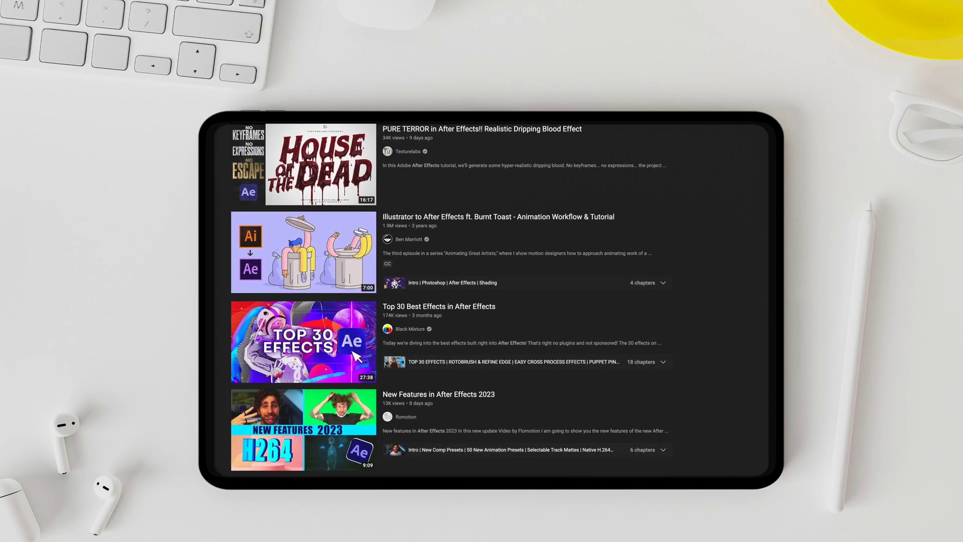
# - Open the Vox channel from the search results and scroll down through its video shelves
pyautogui.scroll(-10, 311, 194)
pyautogui.click(311, 193)
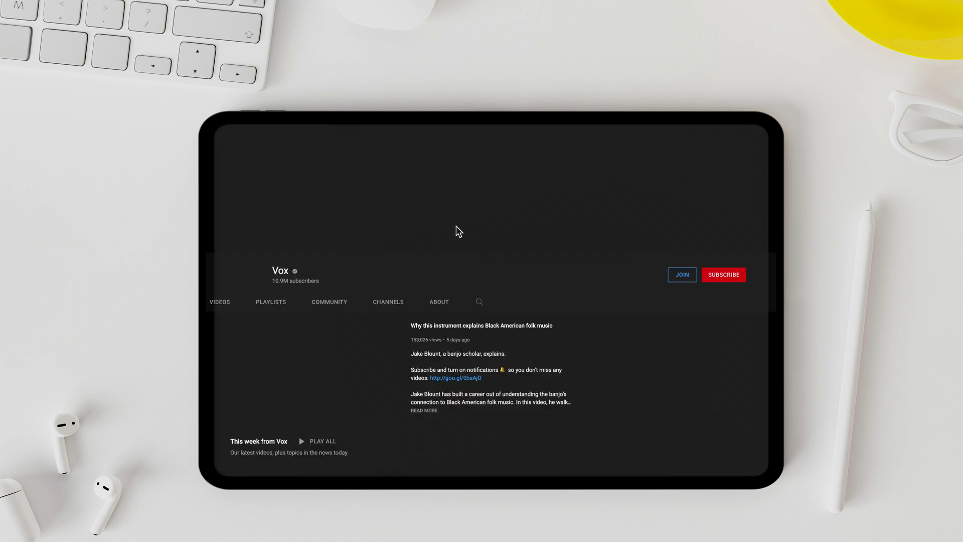
pyautogui.scroll(-3, 565, 247)
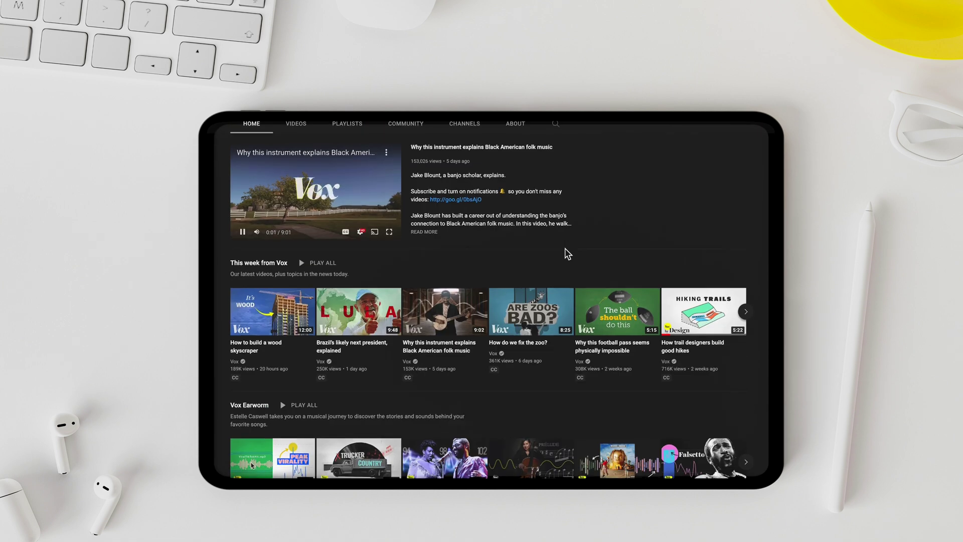
pyautogui.scroll(-4, 565, 247)
pyautogui.scroll(-9, 252, 298)
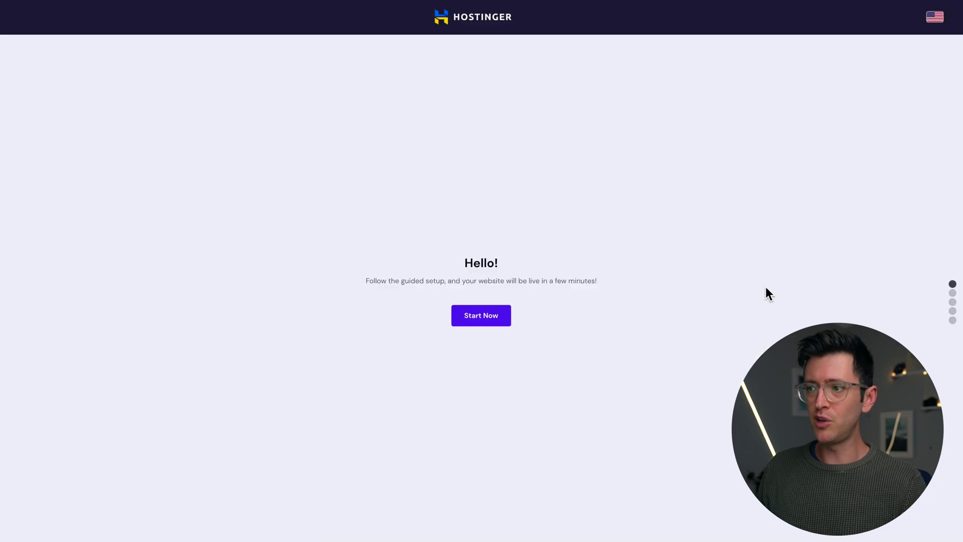
# - Answer the setup questions: for myself, building it myself, website type Portfolio
pyautogui.click(489, 360)
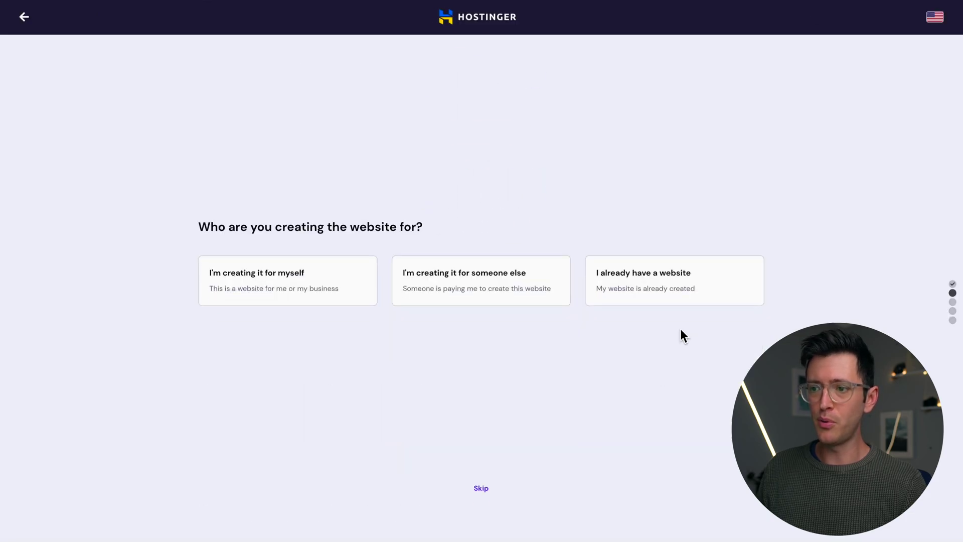
pyautogui.click(310, 306)
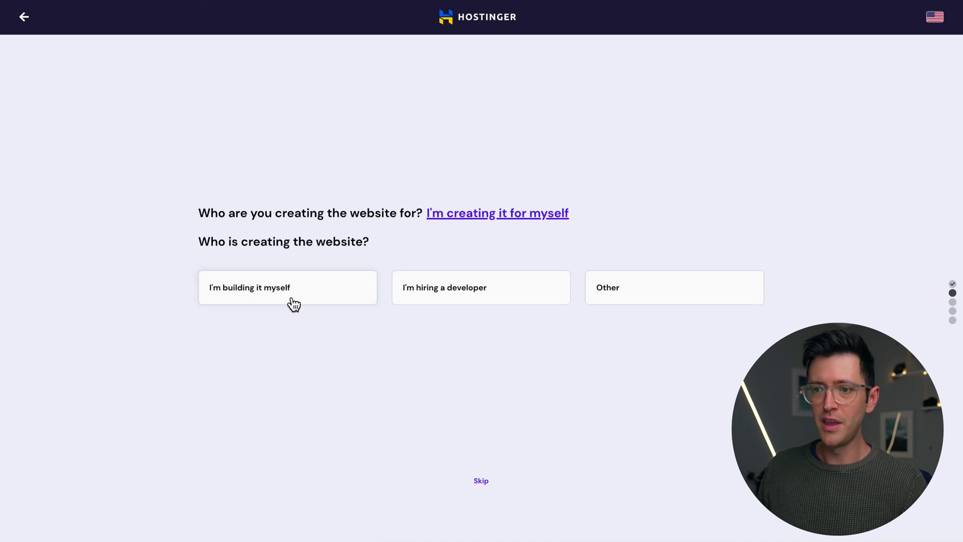
pyautogui.click(292, 301)
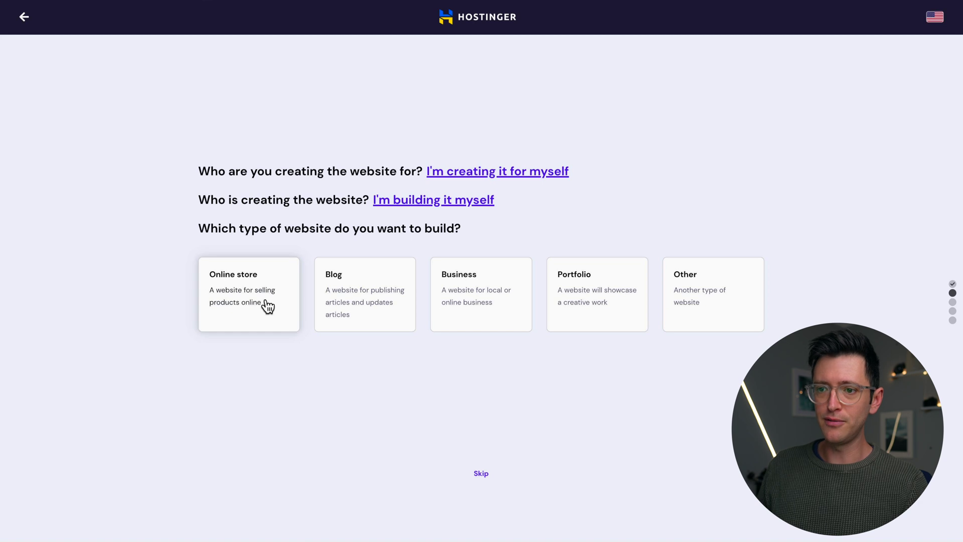
pyautogui.click(620, 300)
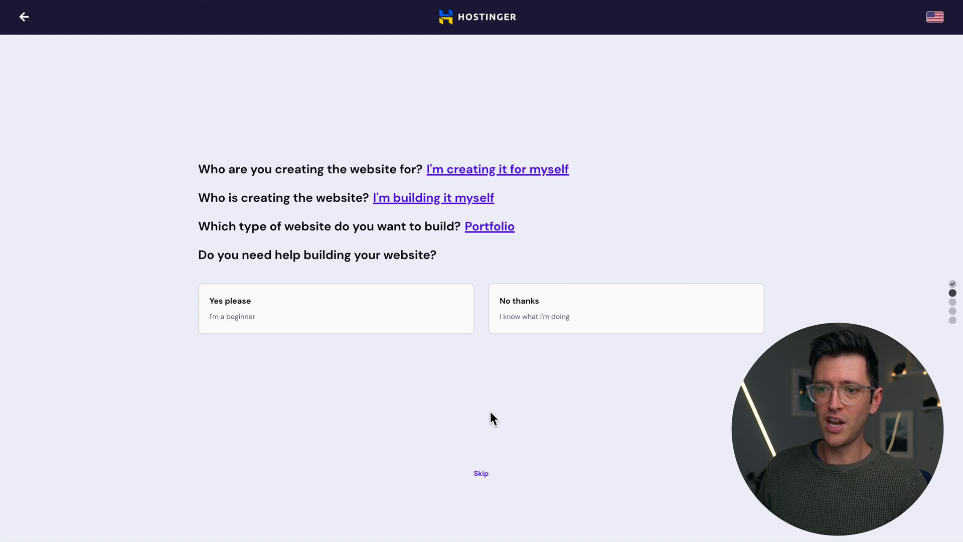
# - Select Build a website and pick its platform to reach the template gallery
pyautogui.click(481, 473)
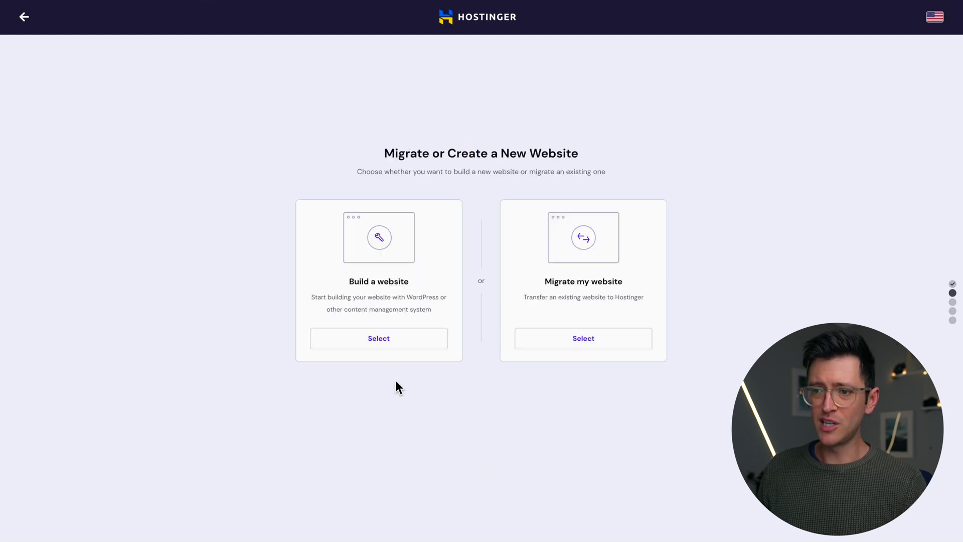
pyautogui.click(404, 336)
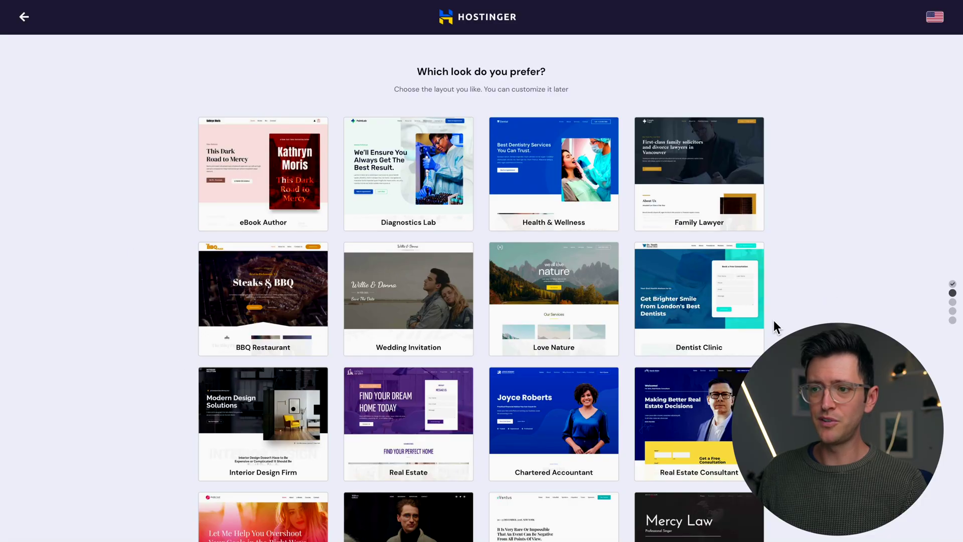
# - Scroll the template grid and select the Creative80 layout to complete the setup
pyautogui.scroll(-1, 773, 320)
pyautogui.scroll(-1, 775, 320)
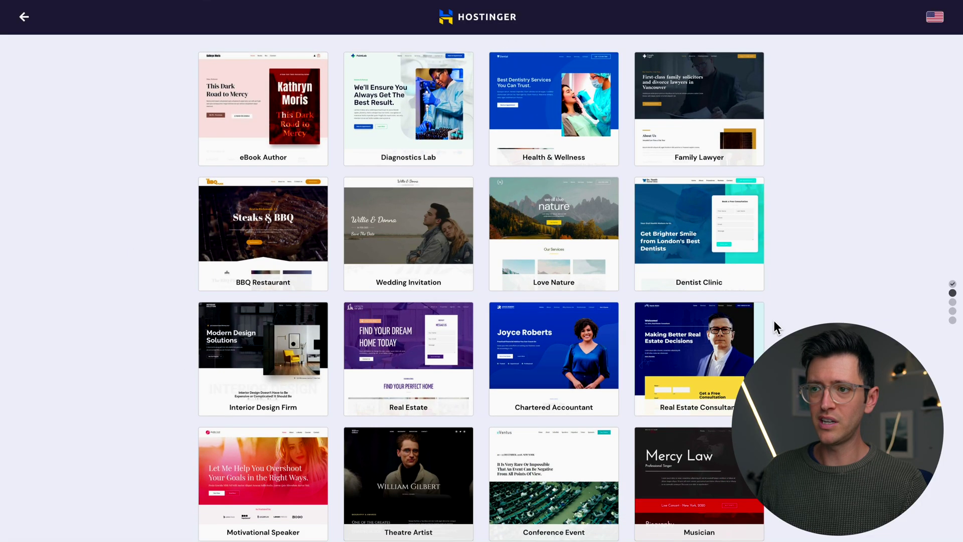
pyautogui.scroll(-2, 773, 320)
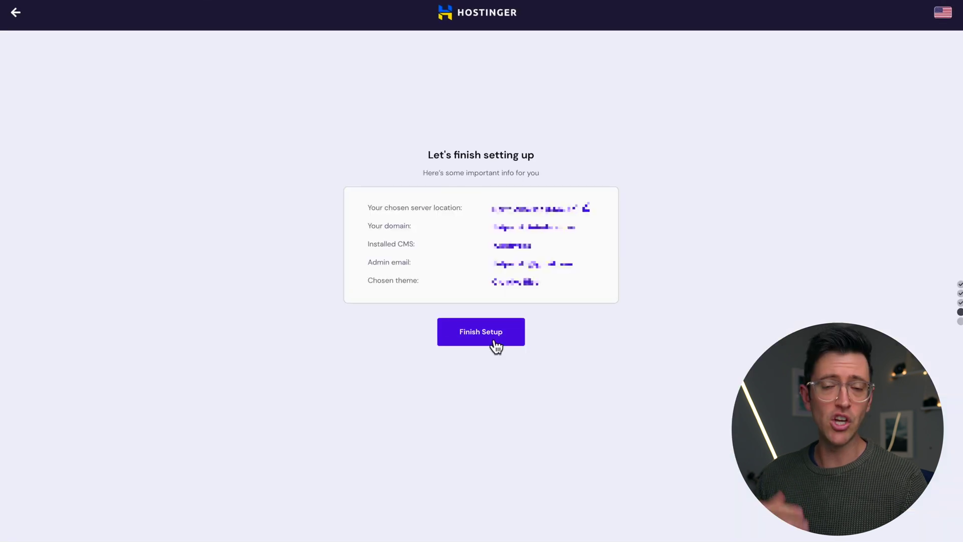
pyautogui.click(494, 344)
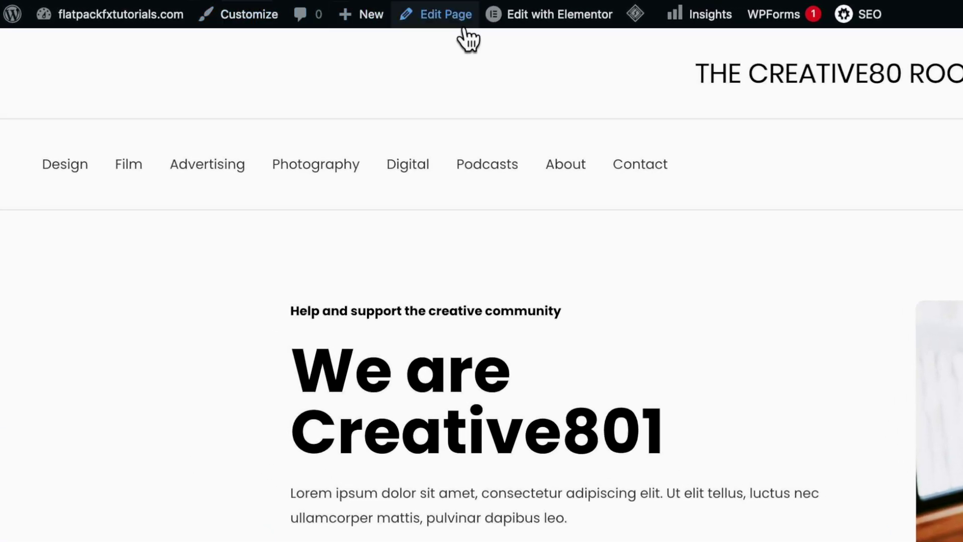
# - Launch Elementor on the Creative80 homepage from the admin bar's Edit with Elementor link
pyautogui.moveTo(597, 25)
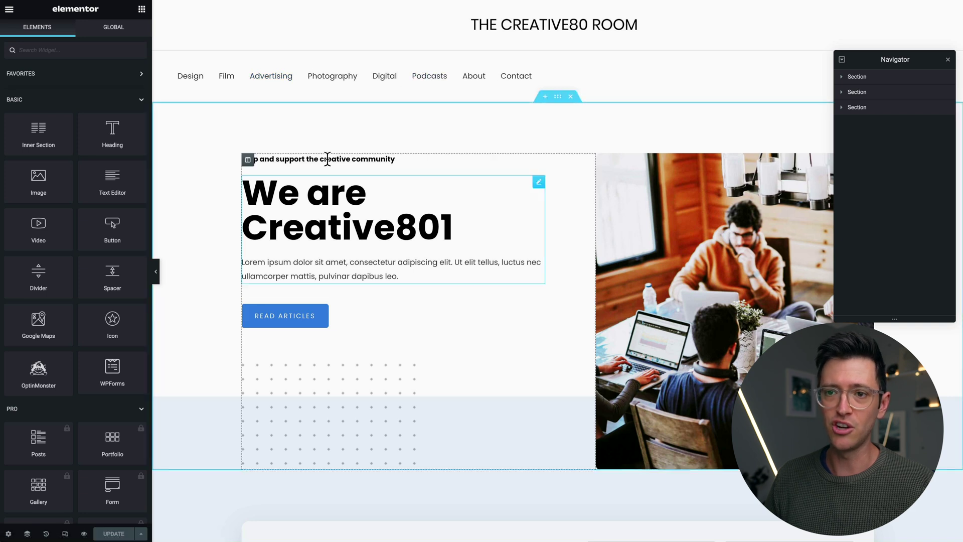
# - Drag a Heading widget into the hero under the tagline, then undo it
pyautogui.moveTo(275, 150); pyautogui.dragTo(284, 173)
pyautogui.moveTo(148, 143); pyautogui.dragTo(271, 169)
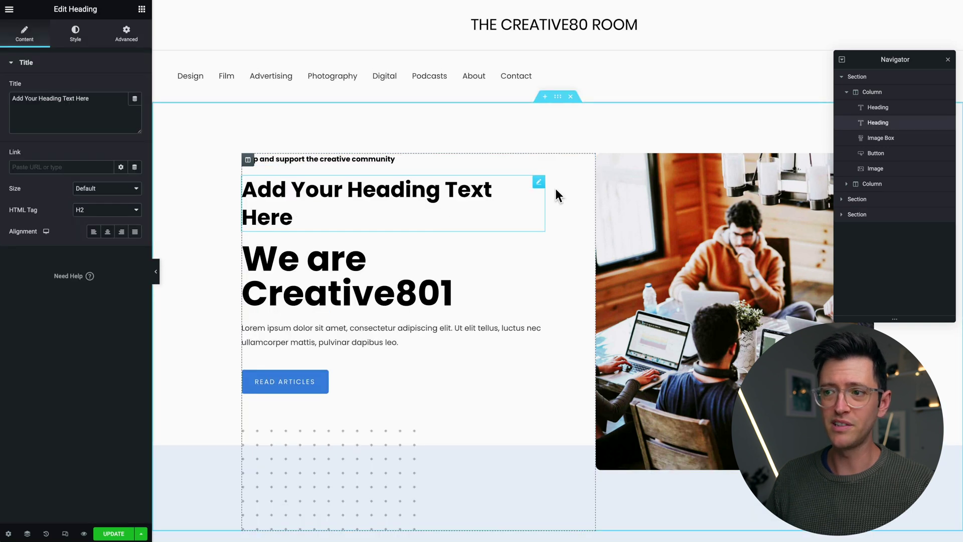
pyautogui.hotkey('ctrl', 'z')
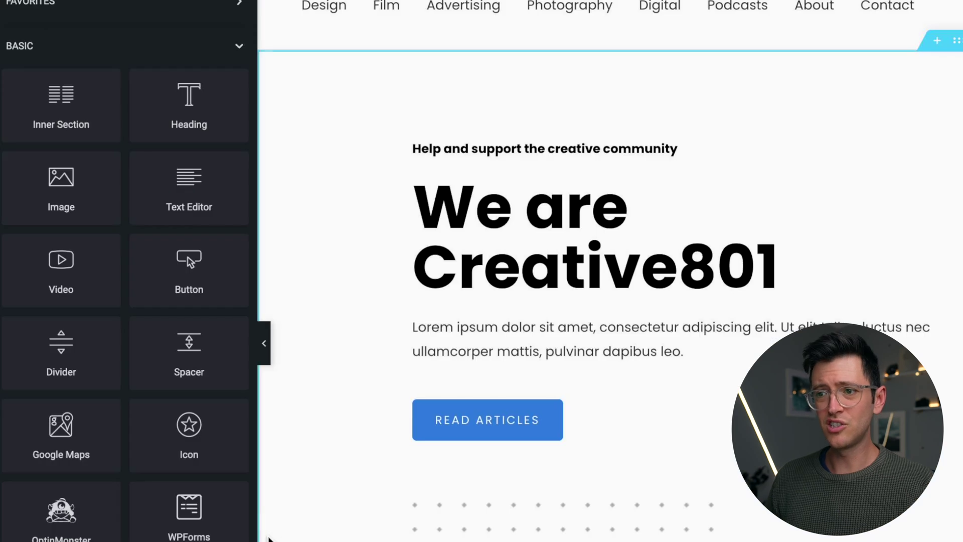
# - Change the hero title from 'We are Creative801' to 'Hello, Welcome To Flat Pack FX'
pyautogui.click(326, 259)
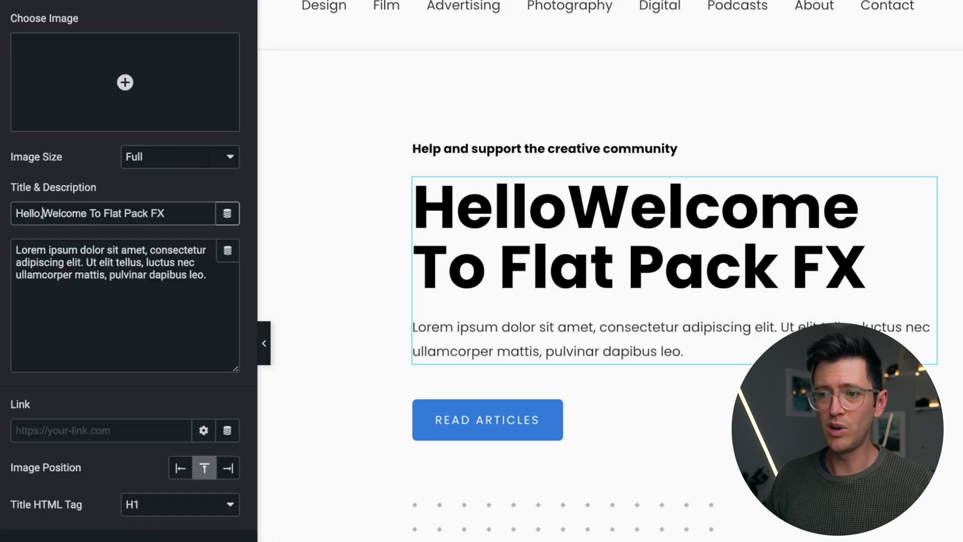
pyautogui.write(', Welcome To Flat Pack FX')
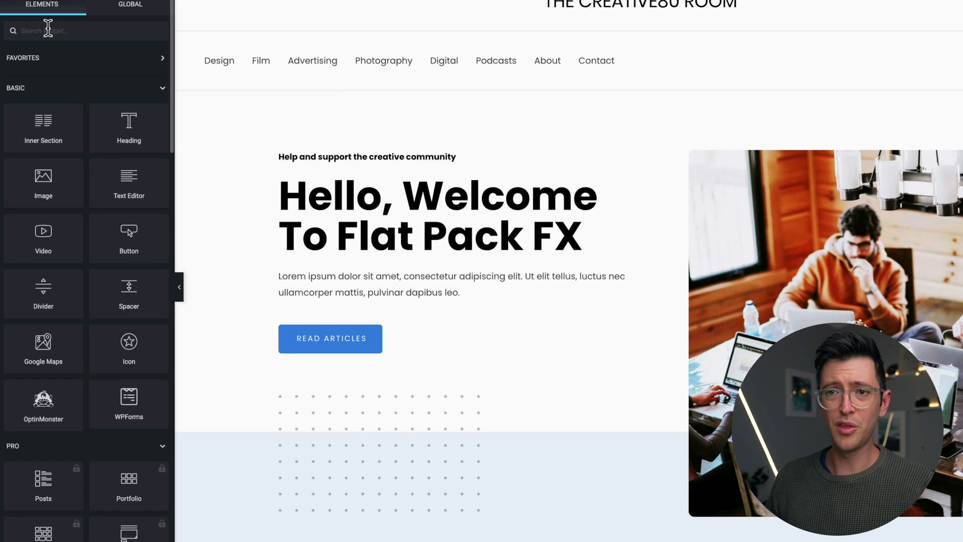
pyautogui.write('contact')
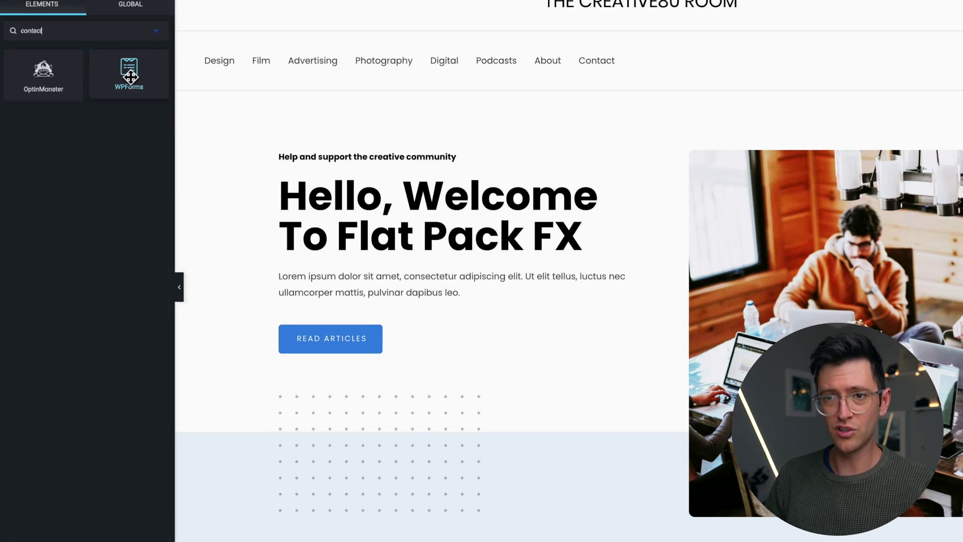
# - Place a WPForms widget under Read Articles and choose Contact Form as its form
pyautogui.moveTo(131, 76); pyautogui.dragTo(435, 360)
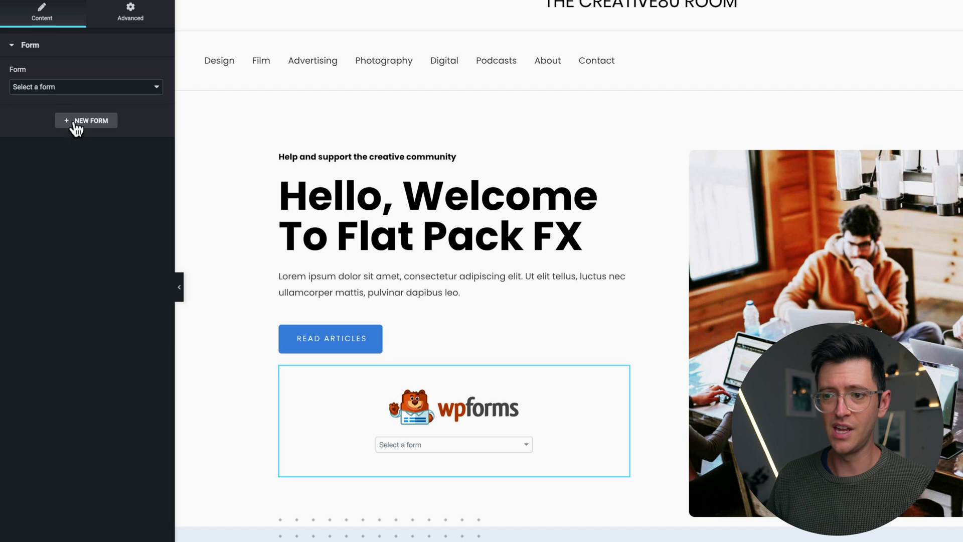
pyautogui.click(73, 93)
pyautogui.click(66, 113)
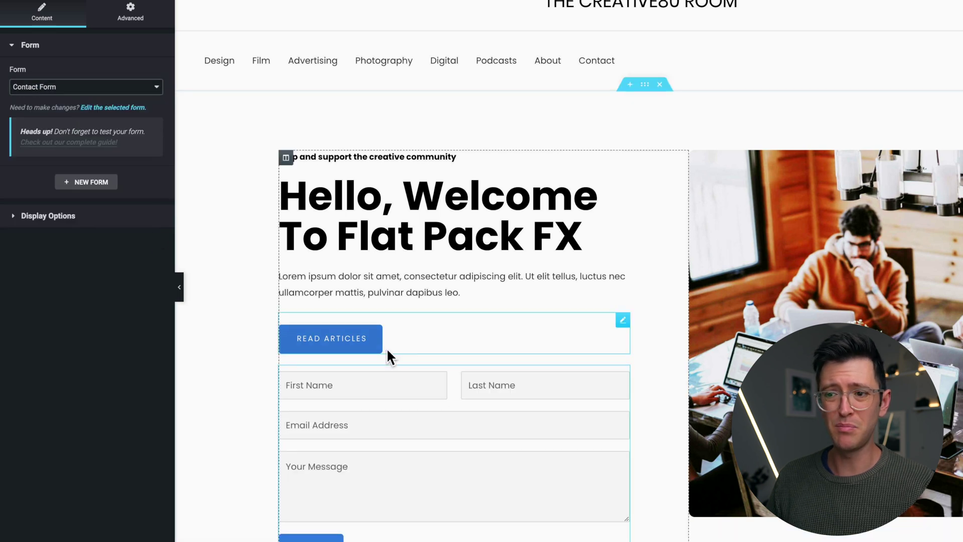
pyautogui.scroll(-1, 410, 362)
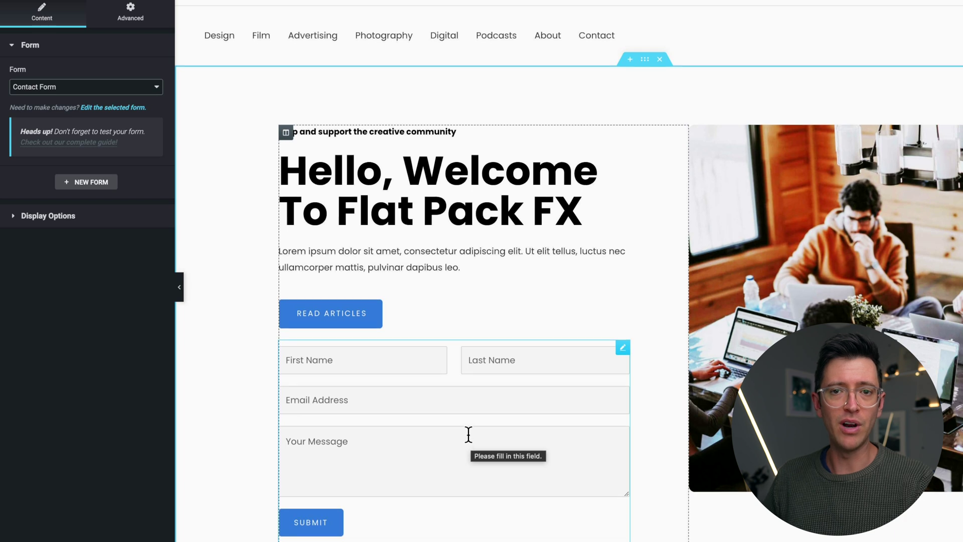
pyautogui.scroll(-10, 473, 442)
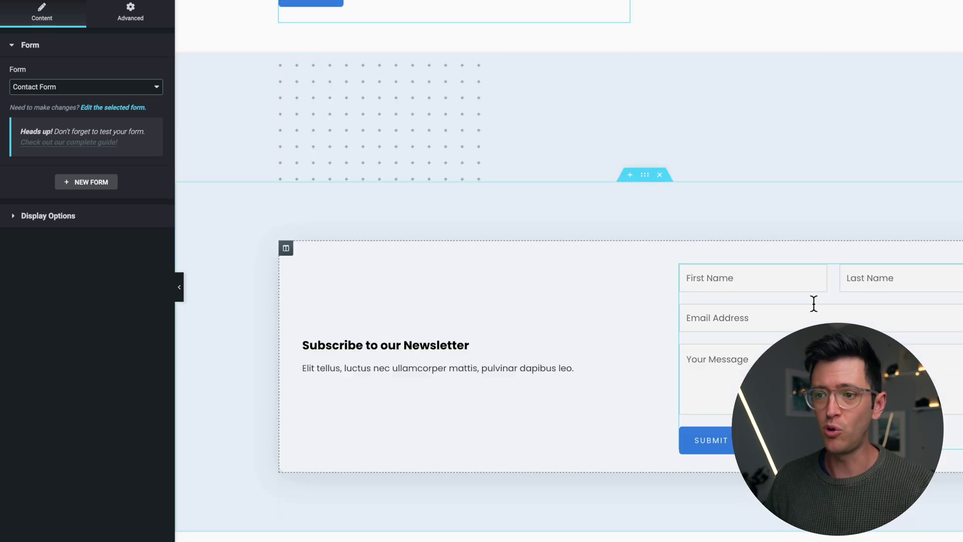
pyautogui.scroll(-10, 591, 314)
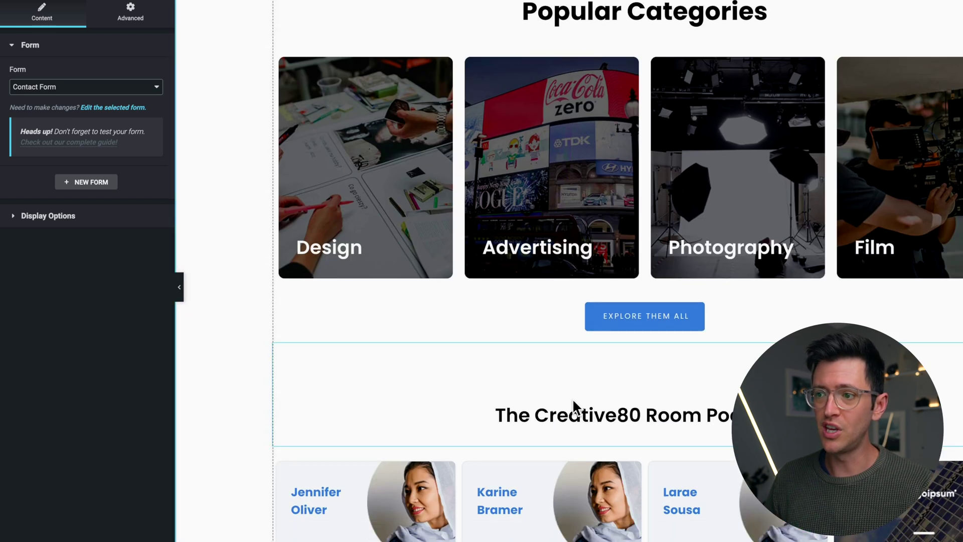
pyautogui.scroll(-5, 573, 404)
pyautogui.scroll(-3, 563, 398)
pyautogui.scroll(20, 564, 398)
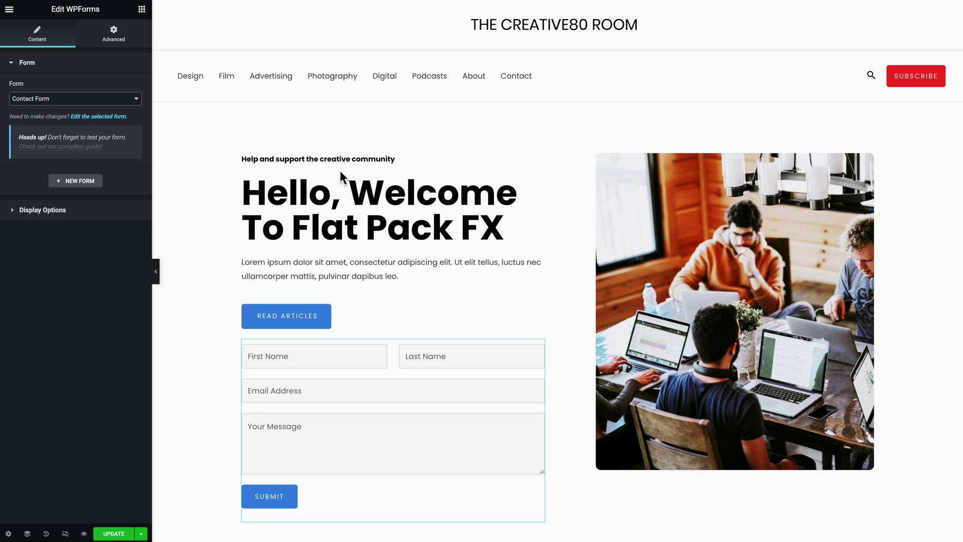
# - Publish the homepage and scroll the live page to check the hero, contact form and header
pyautogui.scroll(-1, 551, 158)
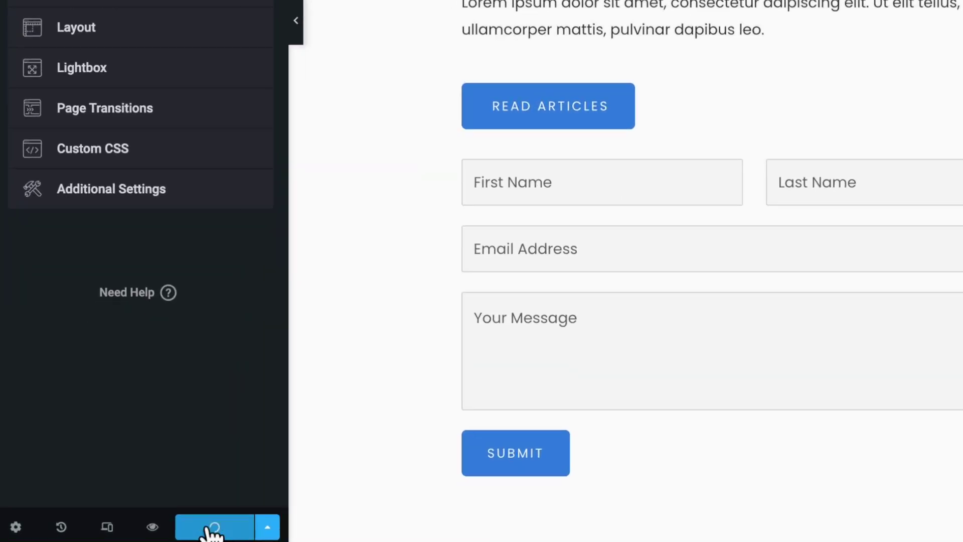
pyautogui.click(140, 526)
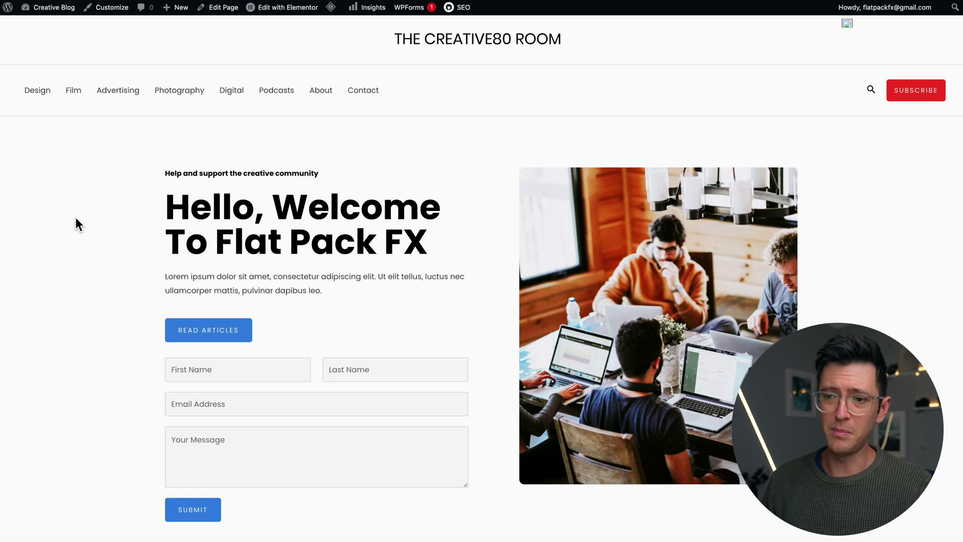
pyautogui.scroll(-2, 412, 326)
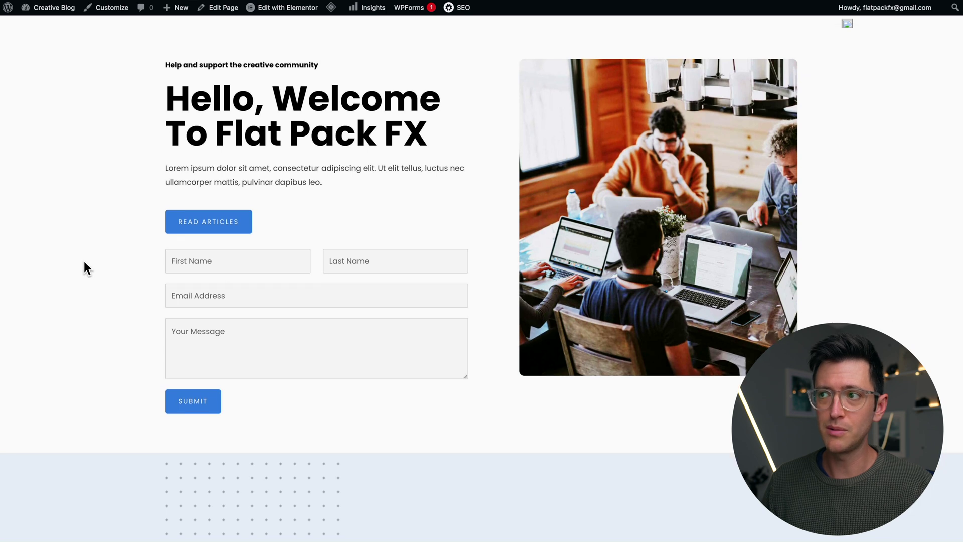
pyautogui.scroll(3, 84, 267)
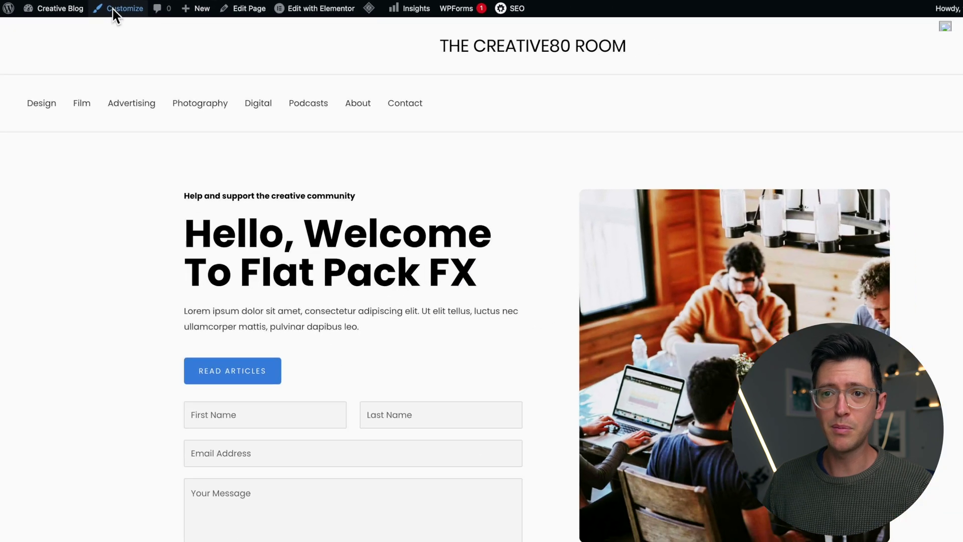
# - In the Customizer Header Builder, remove Site Title & Logo, Button, Search and Primary Menu
pyautogui.click(189, 16)
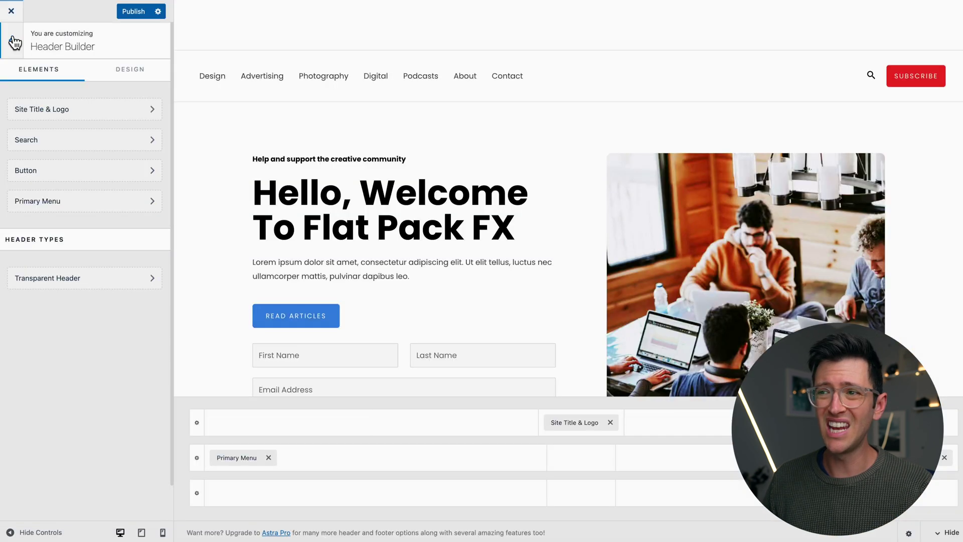
pyautogui.click(9, 46)
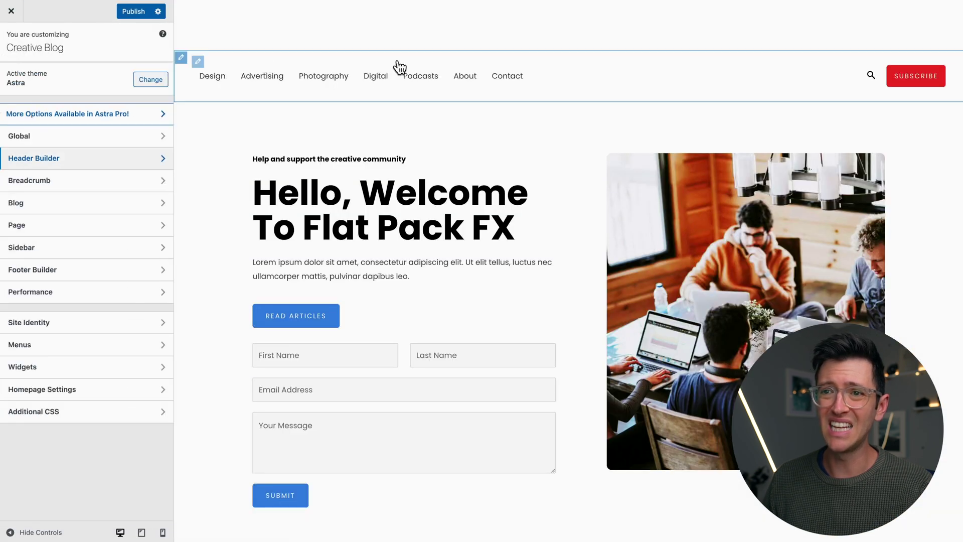
pyautogui.click(62, 159)
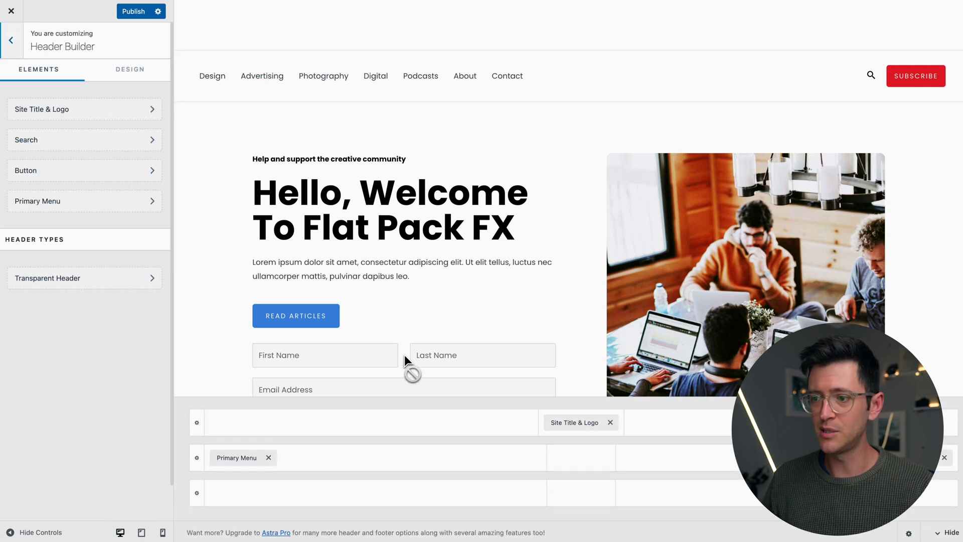
pyautogui.click(610, 423)
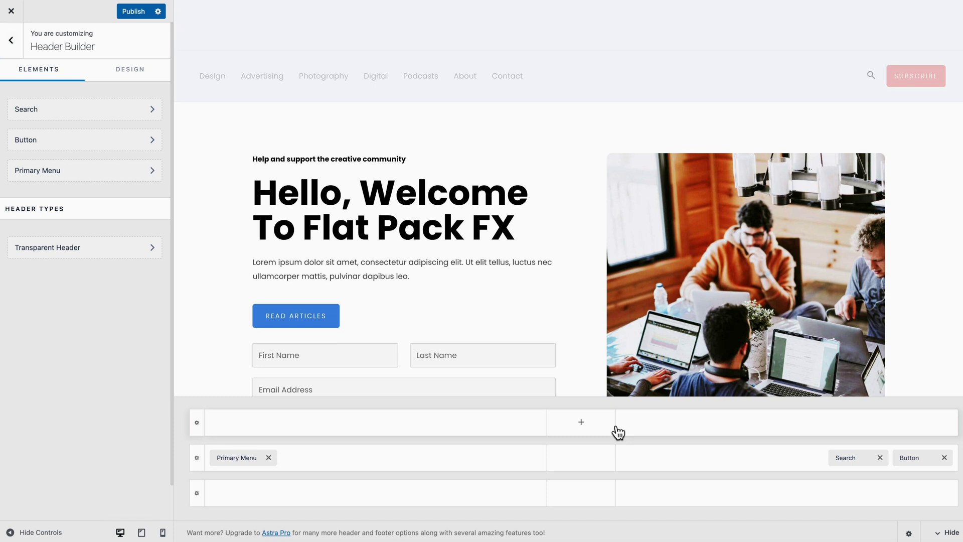
pyautogui.click(944, 457)
pyautogui.click(944, 457)
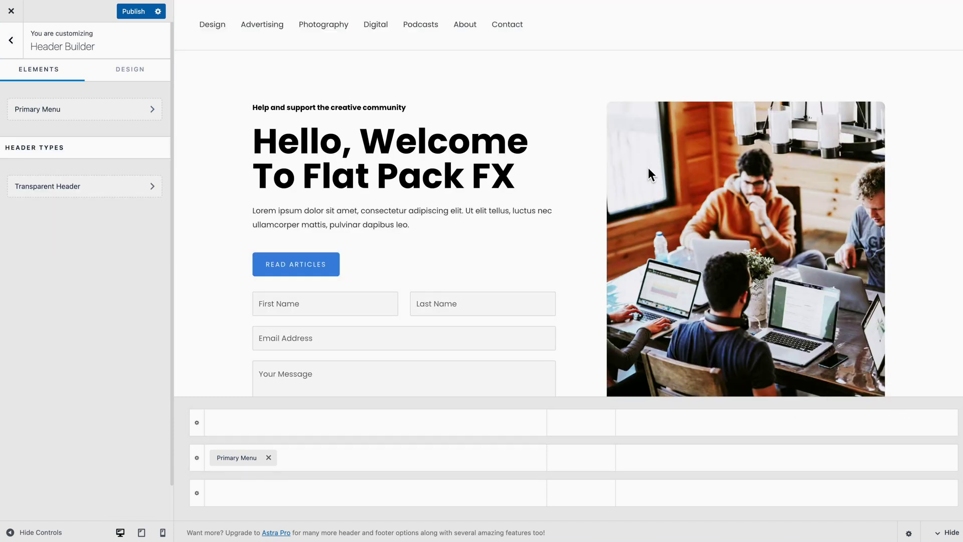
pyautogui.click(269, 458)
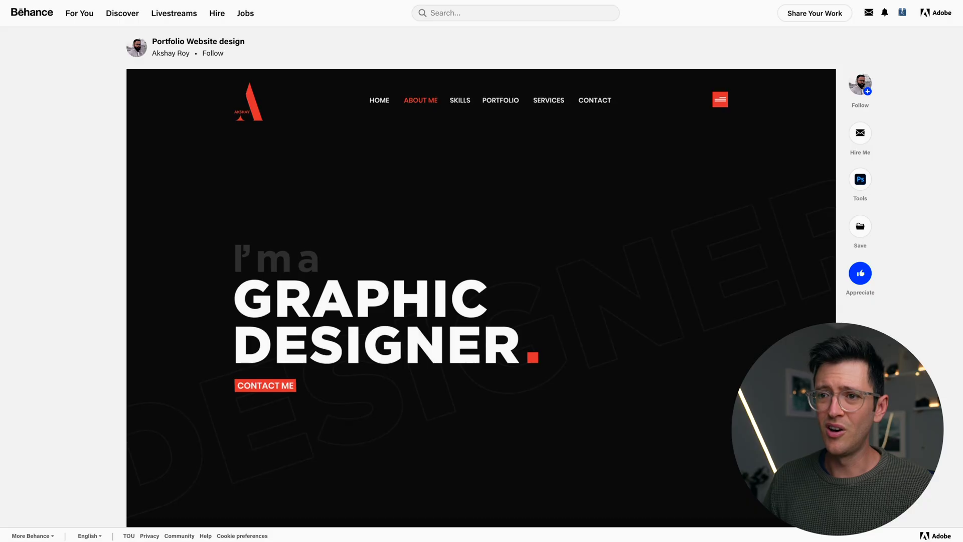
pyautogui.scroll(-1, 56, 185)
pyautogui.scroll(1, 55, 186)
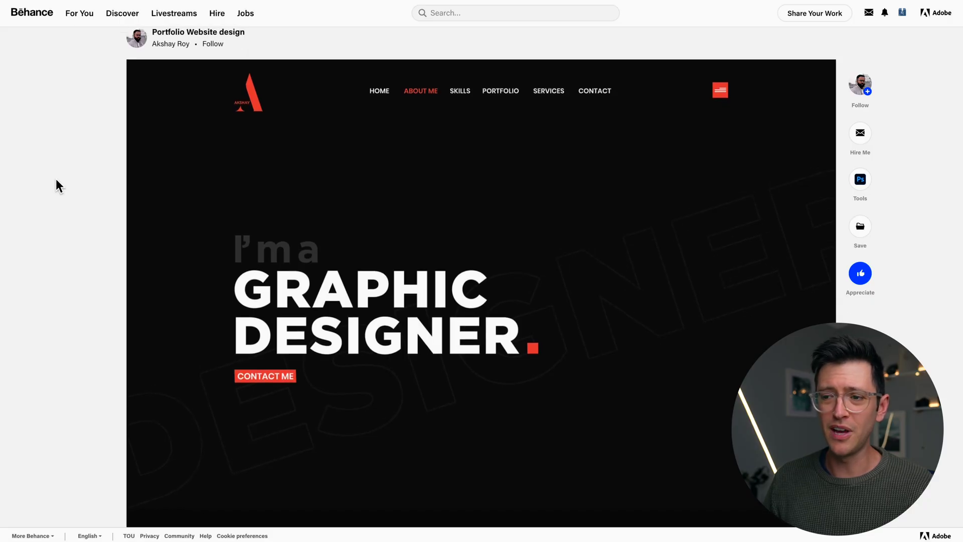
pyautogui.scroll(-3, 405, 173)
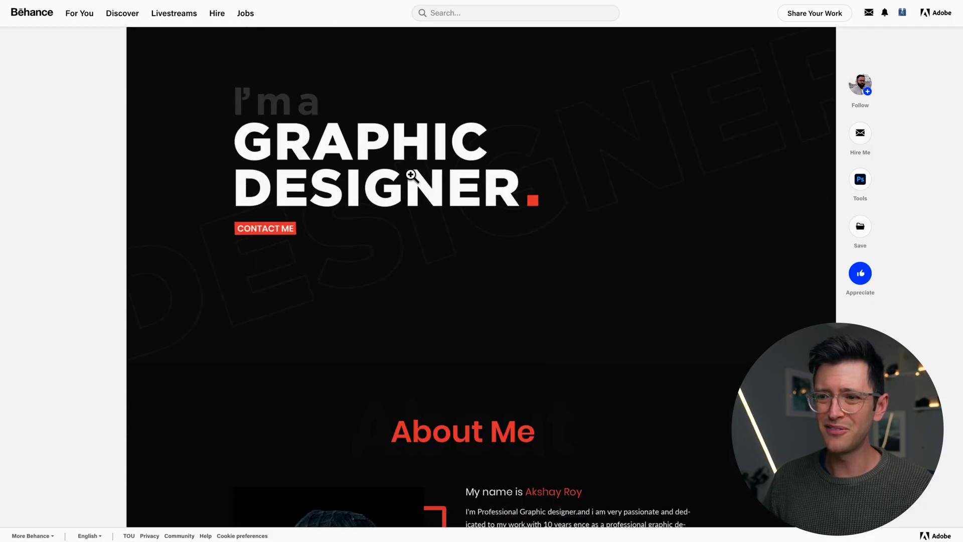
pyautogui.scroll(3, 687, 305)
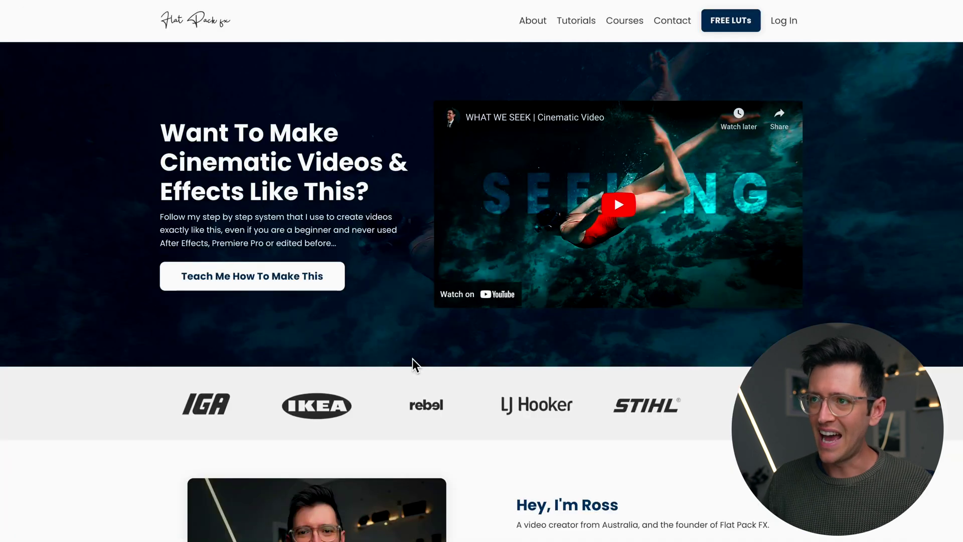
# - Scroll the dark Behance portfolio design down to its six-item Services section
pyautogui.scroll(-2, 185, 356)
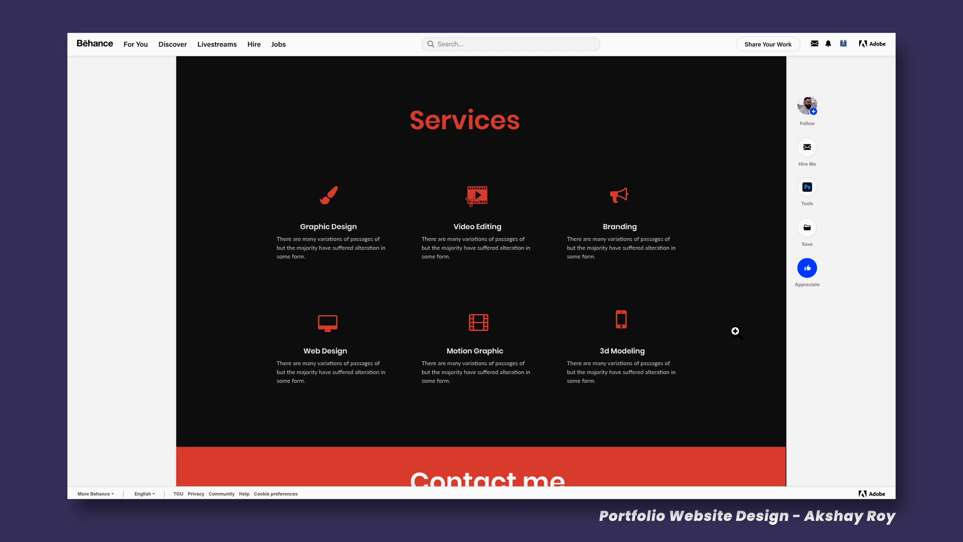
# - Scroll through Skills, Portfolio and Services, then the green-contour design down to its footer
pyautogui.scroll(10, 660, 426)
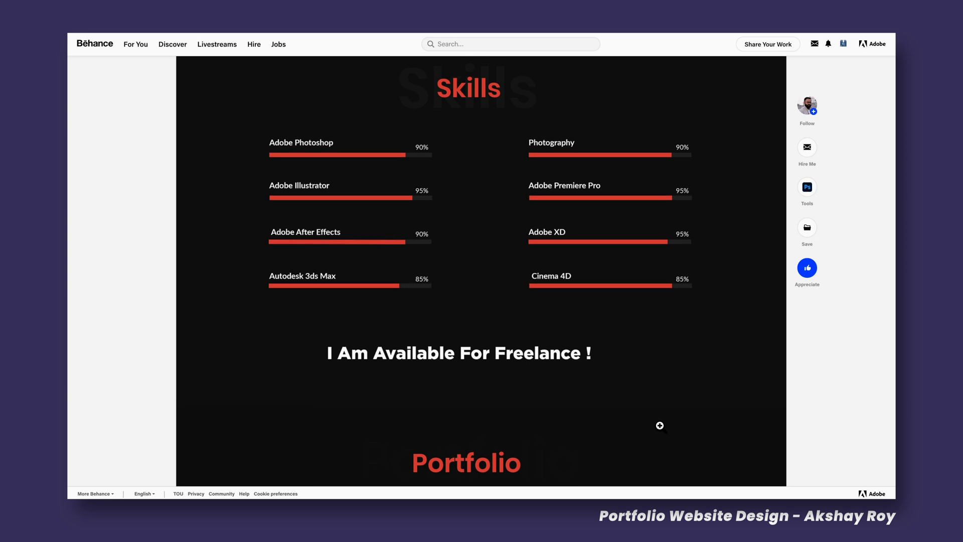
pyautogui.scroll(-12, 646, 349)
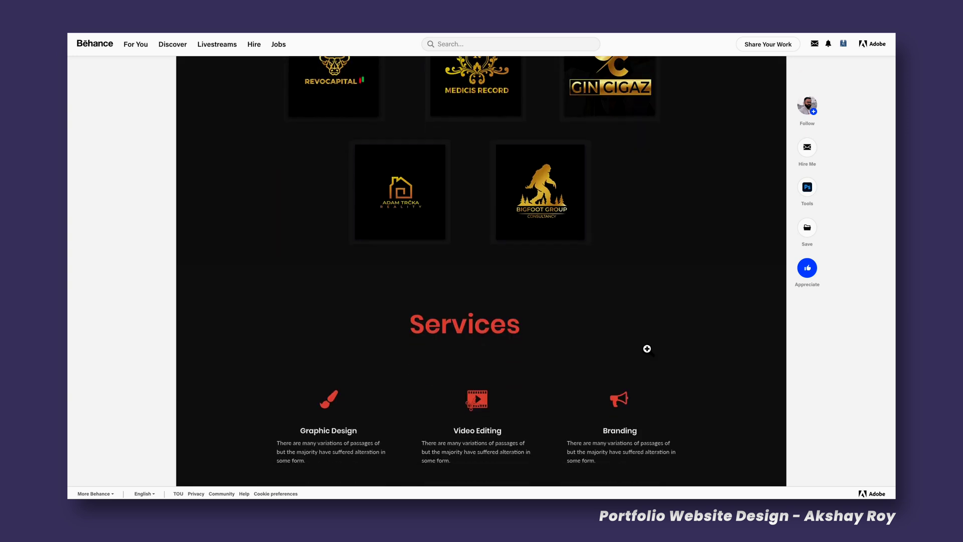
pyautogui.scroll(1, 647, 349)
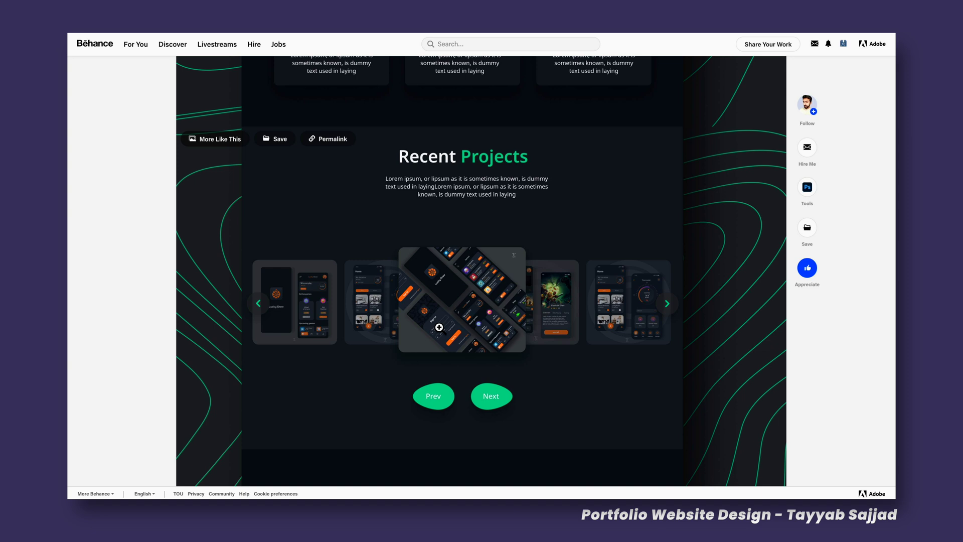
pyautogui.scroll(-8, 665, 333)
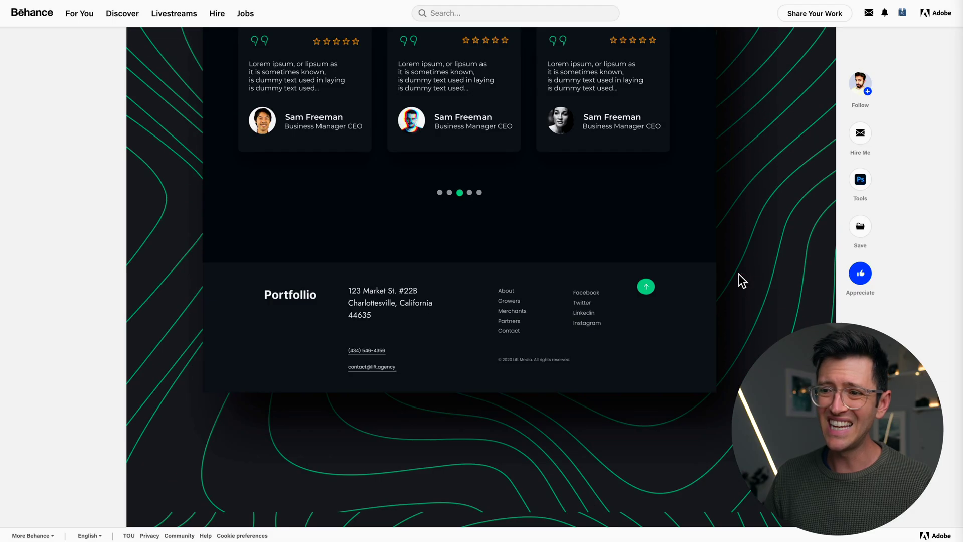
pyautogui.scroll(-2, 738, 273)
pyautogui.scroll(-1, 736, 275)
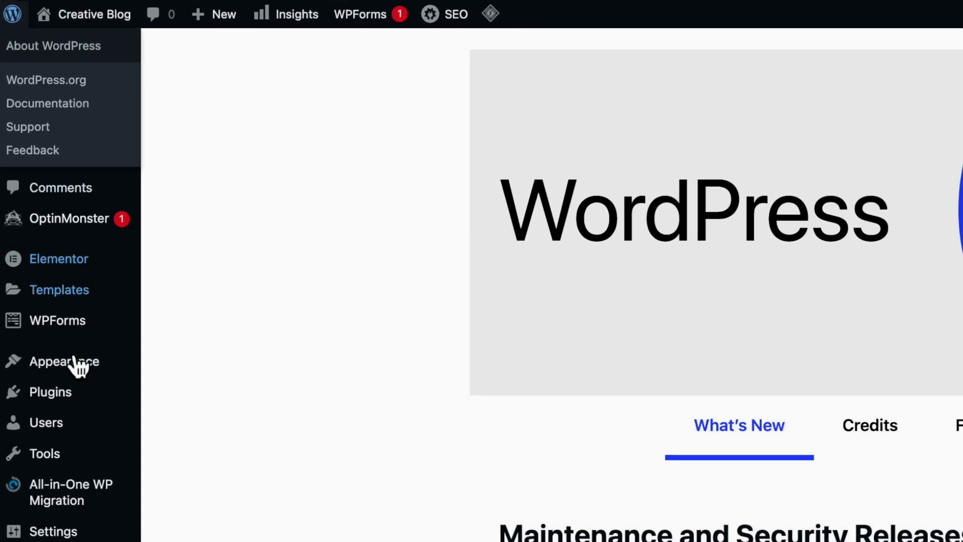
# - Browse the 'contact' plugin search results and highlight the WPForms review count
pyautogui.moveTo(73, 406)
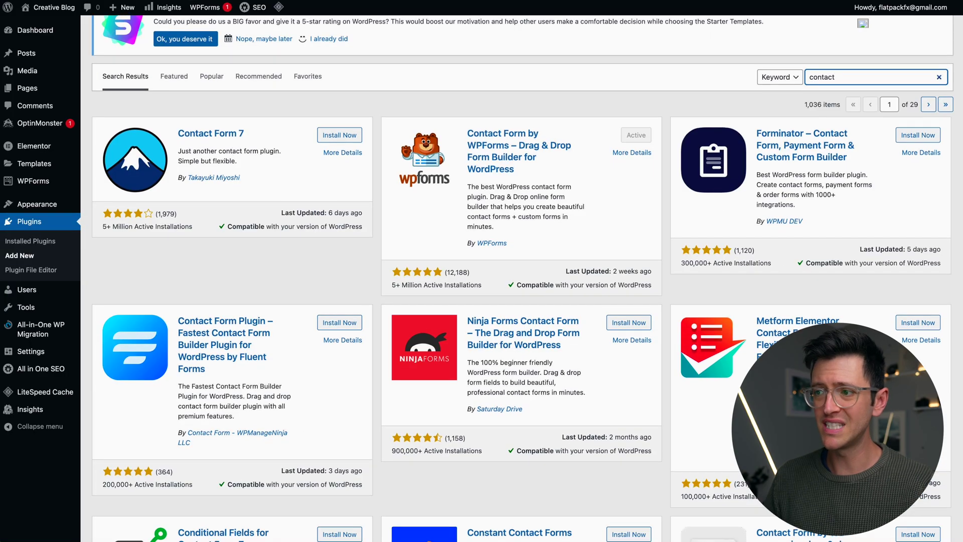
pyautogui.scroll(-1, 351, 280)
pyautogui.doubleClick(456, 272)
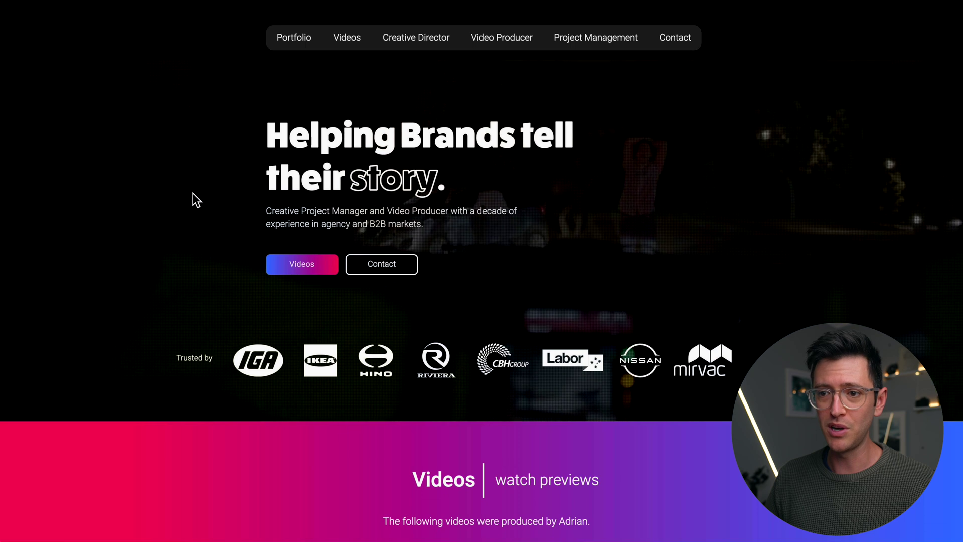
# - Scroll through the video portfolio's Videos and Creative Director sections
pyautogui.scroll(-3, 255, 286)
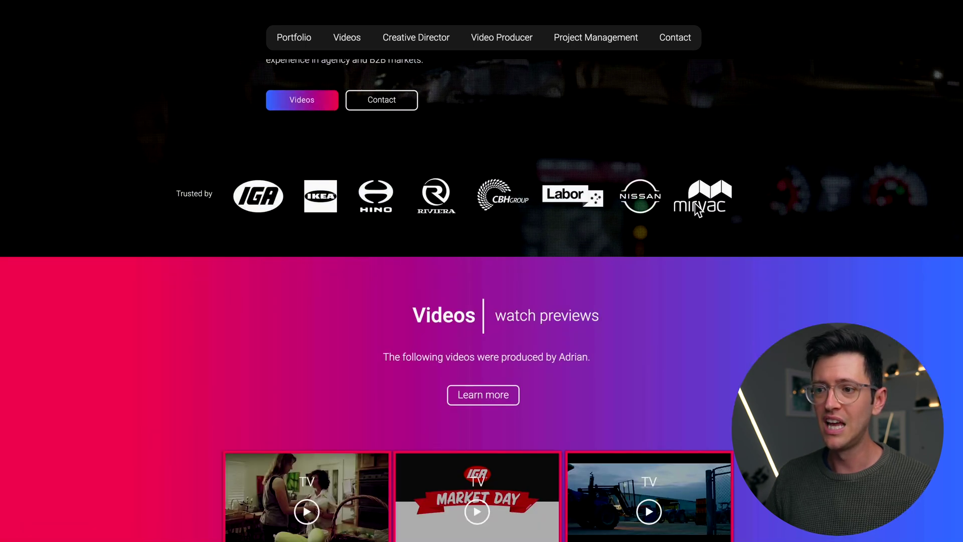
pyautogui.scroll(-3, 696, 205)
pyautogui.scroll(-8, 695, 208)
pyautogui.scroll(7, 754, 215)
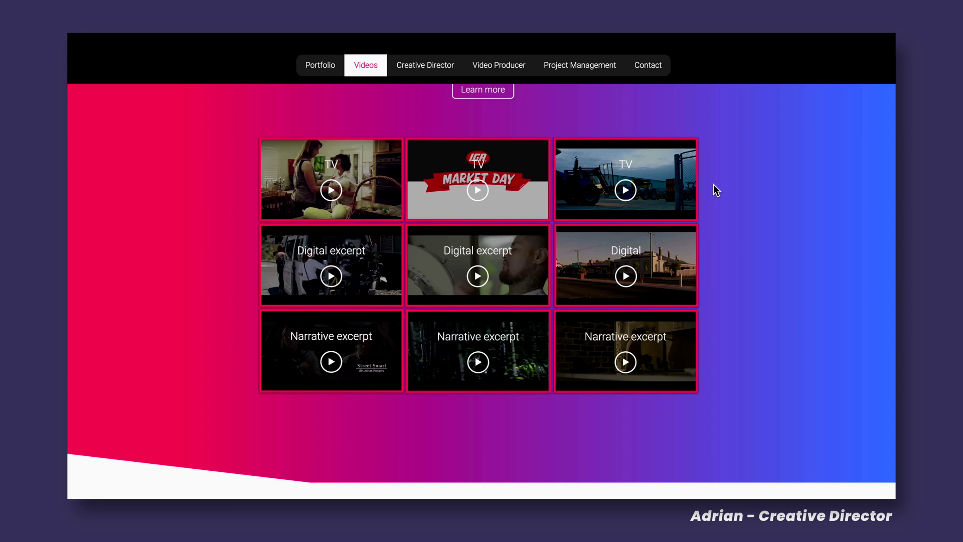
pyautogui.scroll(-7, 726, 201)
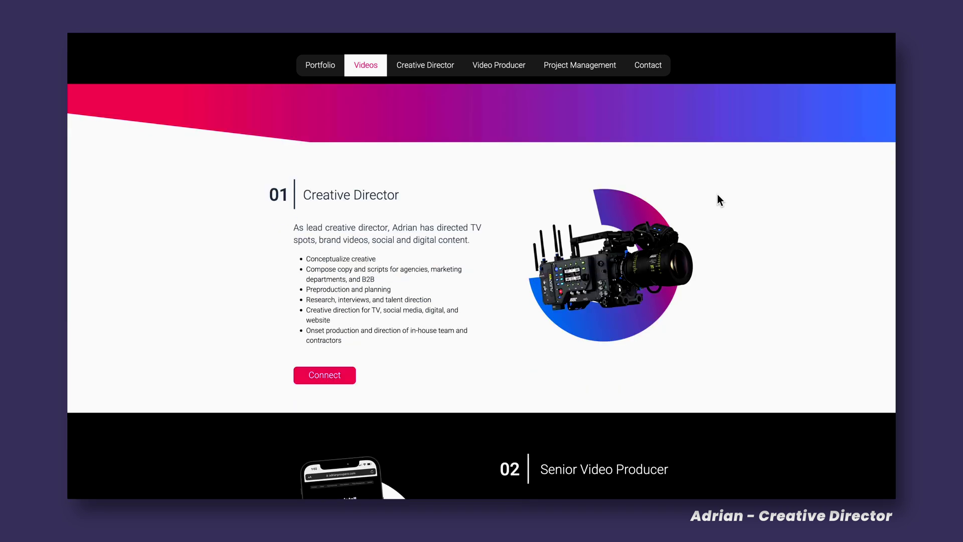
pyautogui.scroll(-10, 708, 314)
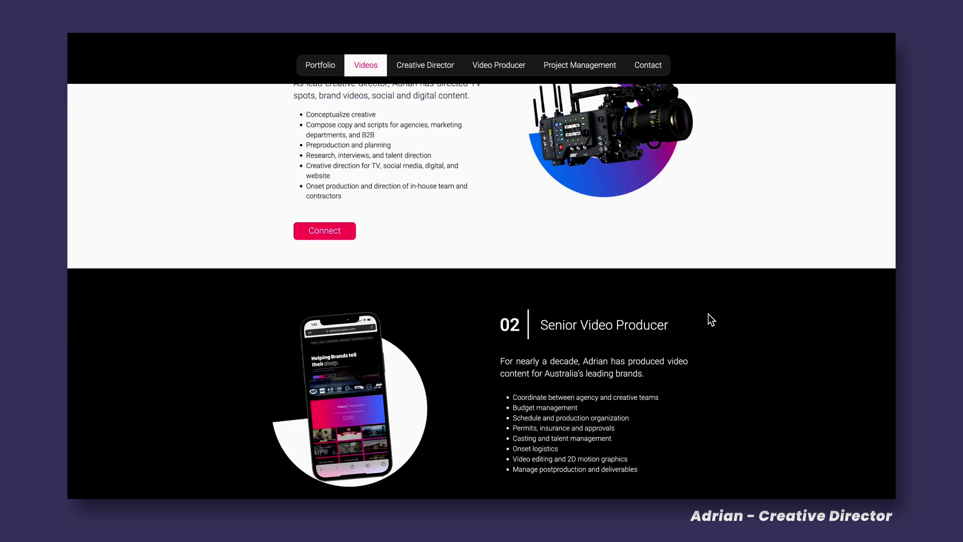
pyautogui.scroll(-1, 708, 314)
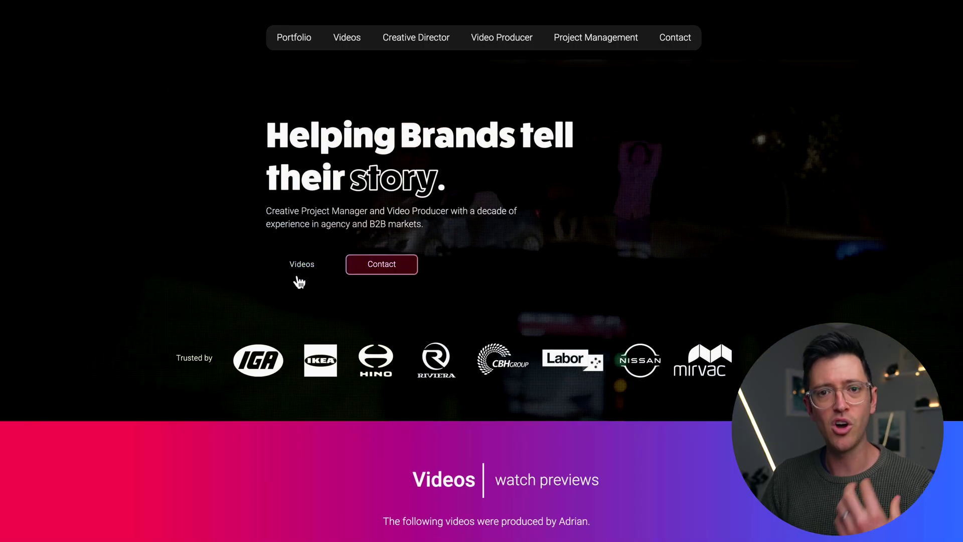
pyautogui.scroll(-3, 206, 227)
pyautogui.scroll(-10, 695, 203)
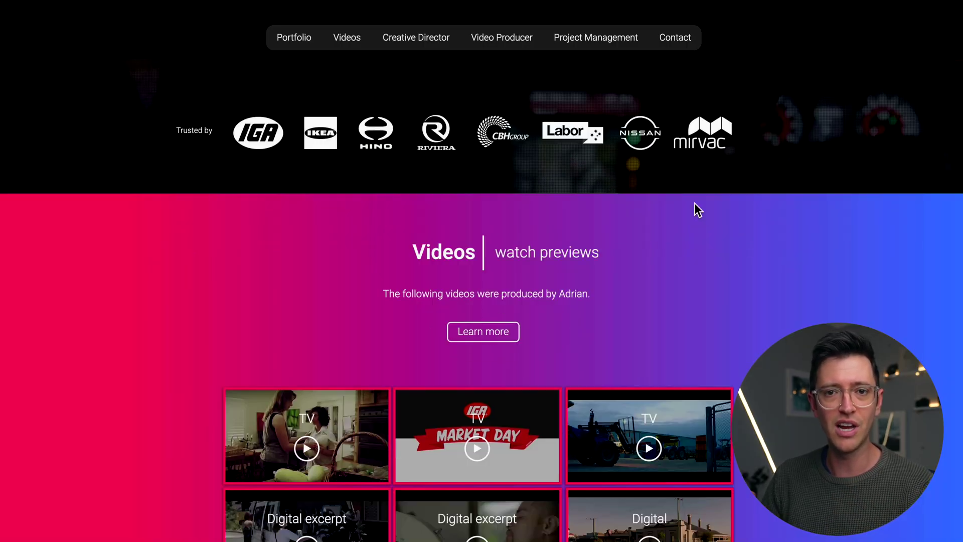
pyautogui.scroll(6, 699, 212)
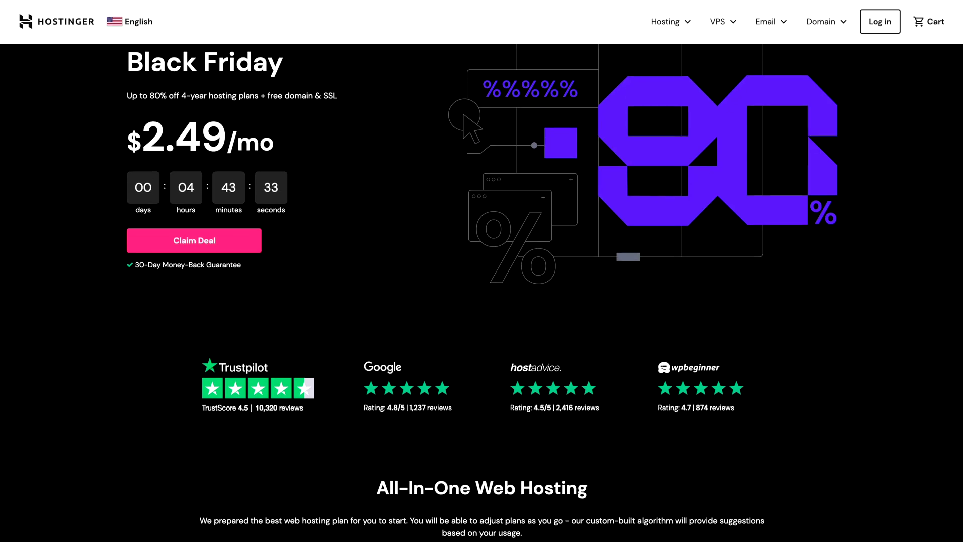
# - Highlight the middle Hostinger plan's 24/7/365 Support, Free Domain and Free Email
pyautogui.scroll(-5, 482, 292)
pyautogui.scroll(-5, 481, 292)
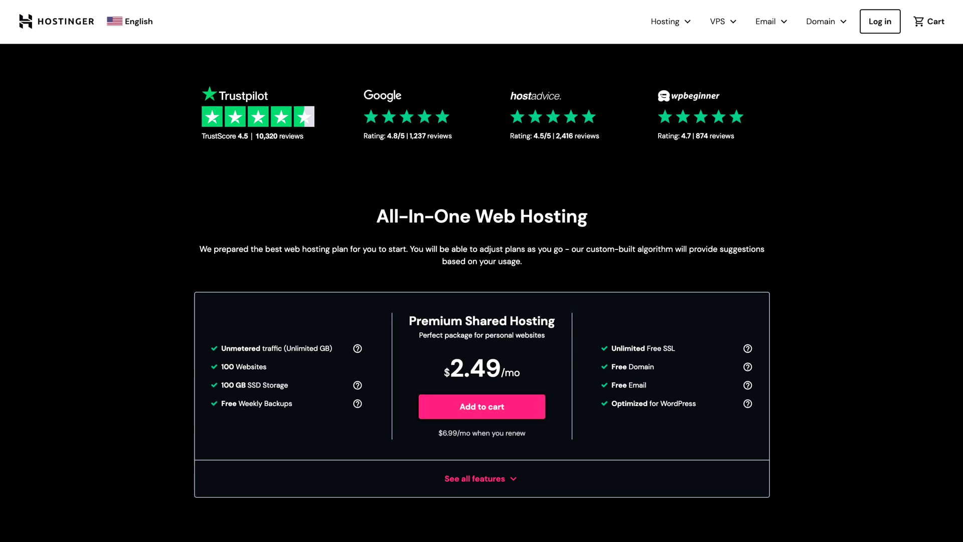
pyautogui.scroll(-3, 482, 292)
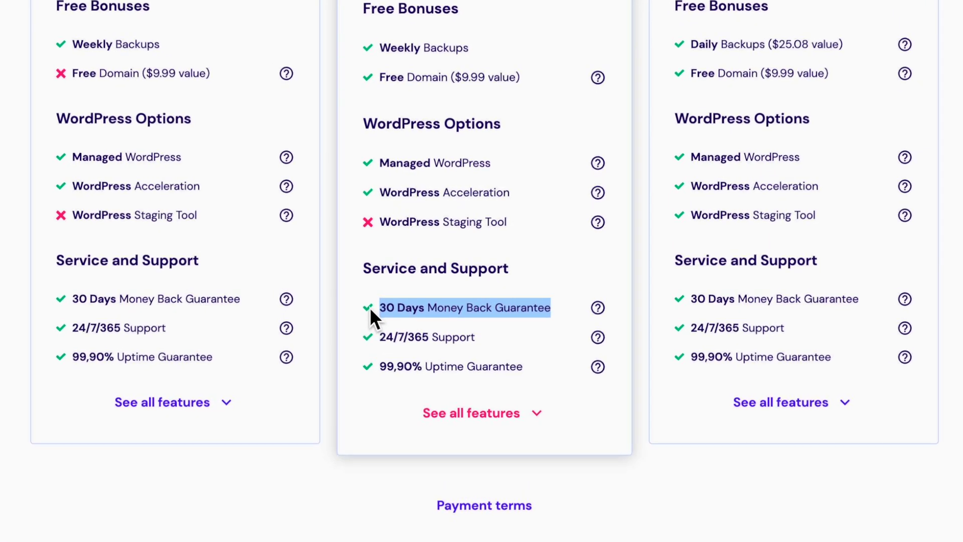
pyautogui.moveTo(493, 337); pyautogui.dragTo(415, 332)
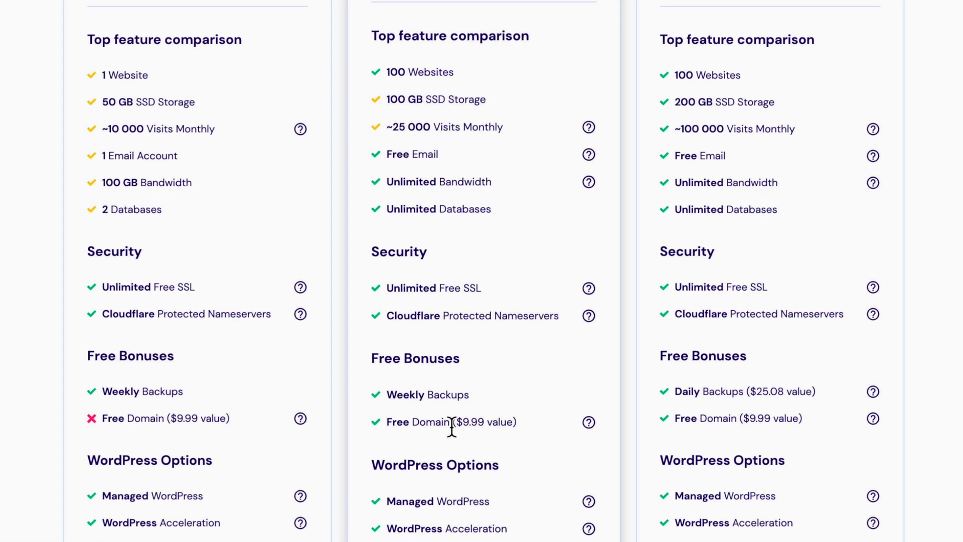
pyautogui.moveTo(460, 376); pyautogui.dragTo(401, 376)
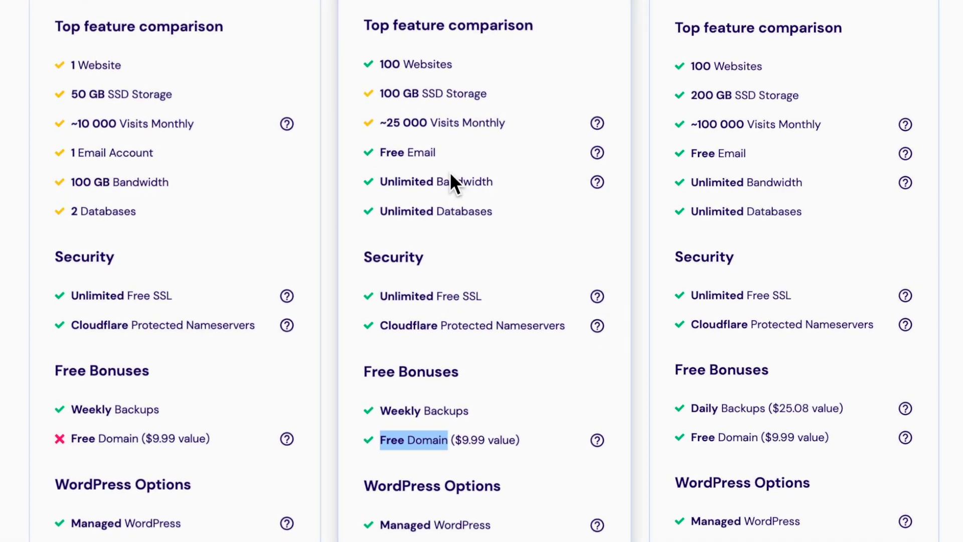
pyautogui.moveTo(449, 154); pyautogui.dragTo(399, 155)
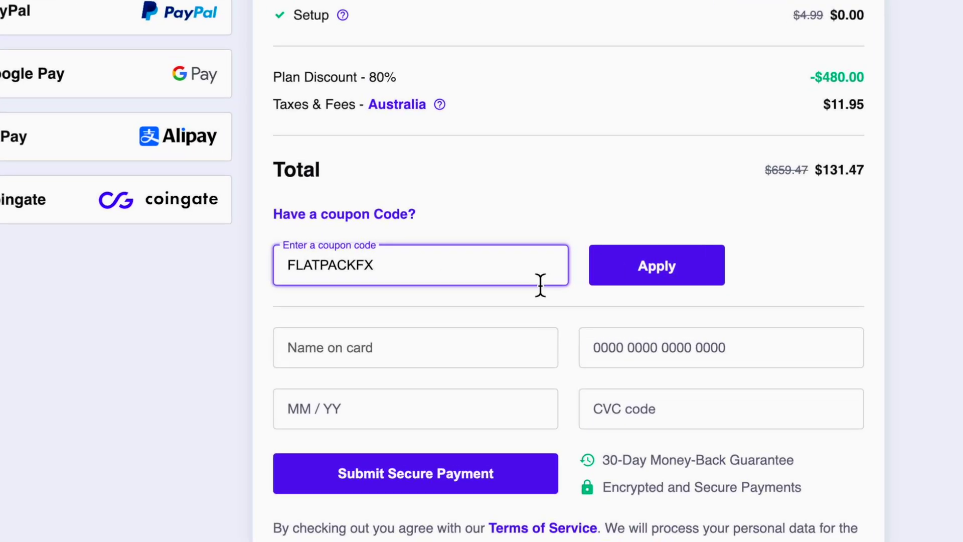
# - Apply the FLATPACKFX coupon so the discount becomes 82% and the total $118.33
pyautogui.click(685, 253)
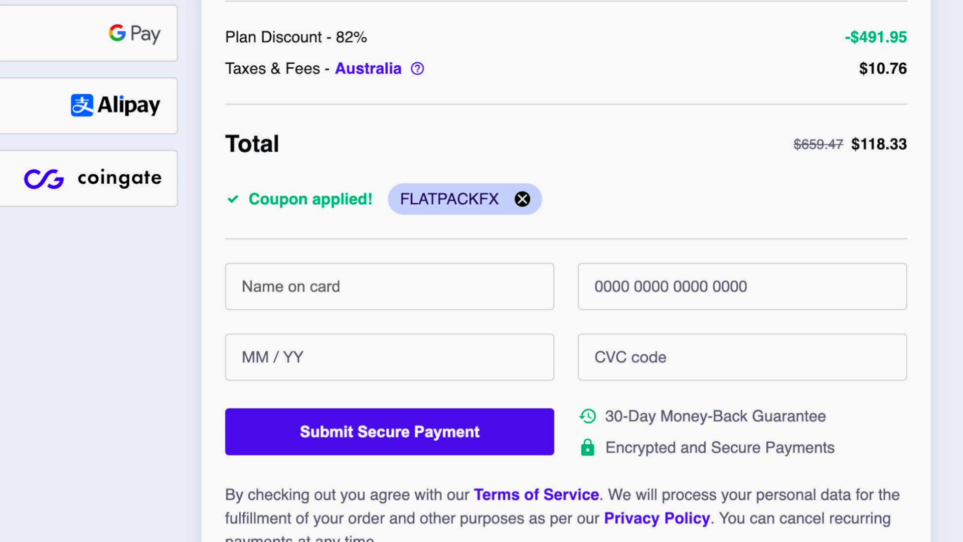